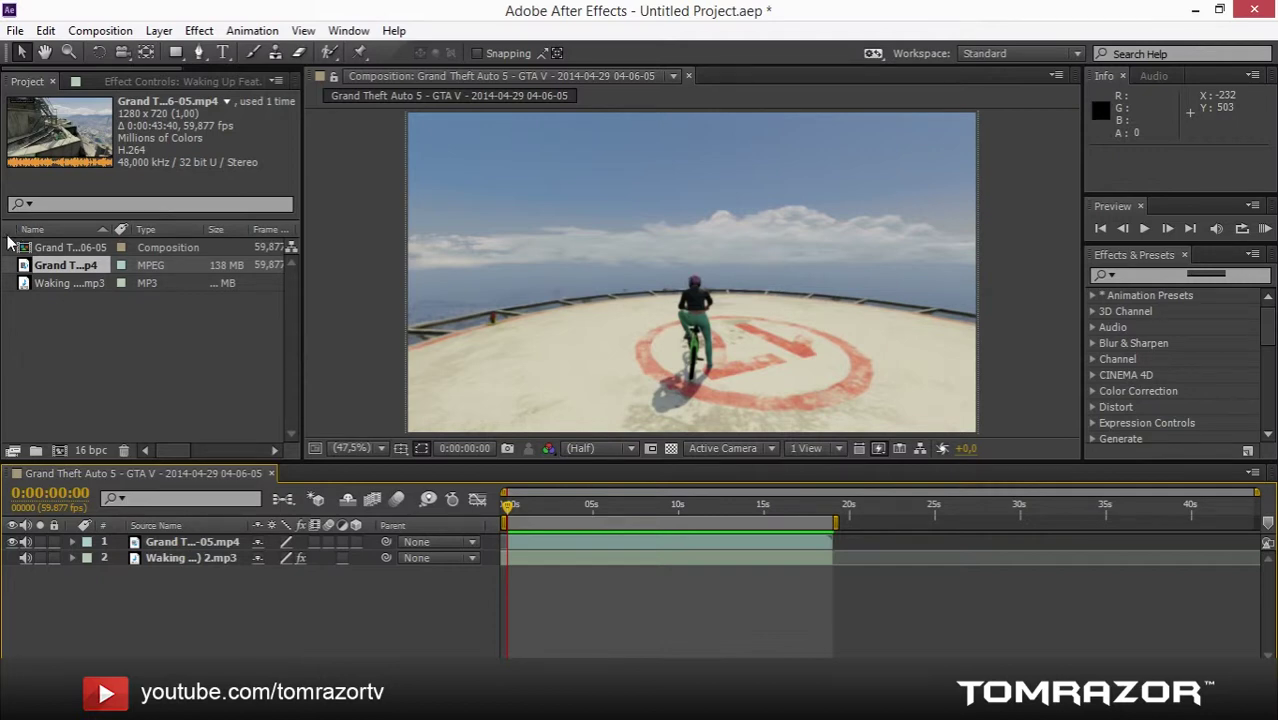
Step: Review the composition, video clip and music file in the project, and play a RAM preview of the composition
left_click_drag(8, 240, 62, 342)
left_click(67, 344)
left_click(61, 248)
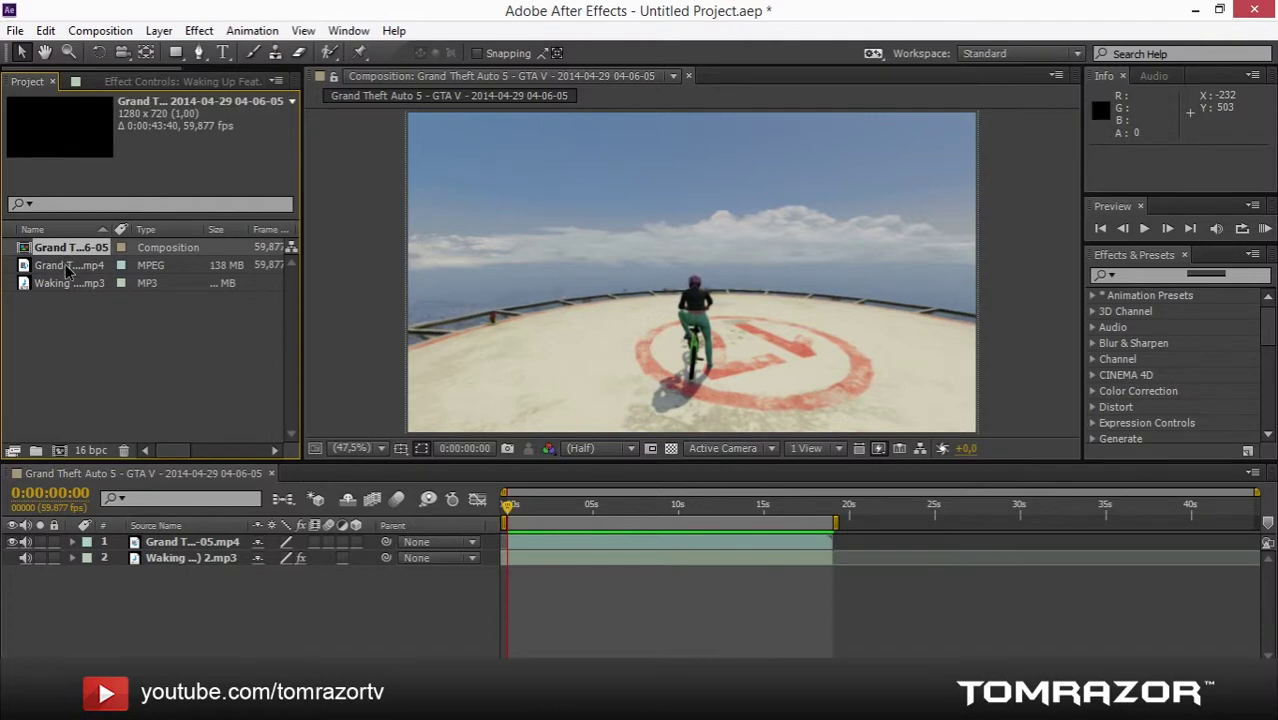
left_click(58, 265)
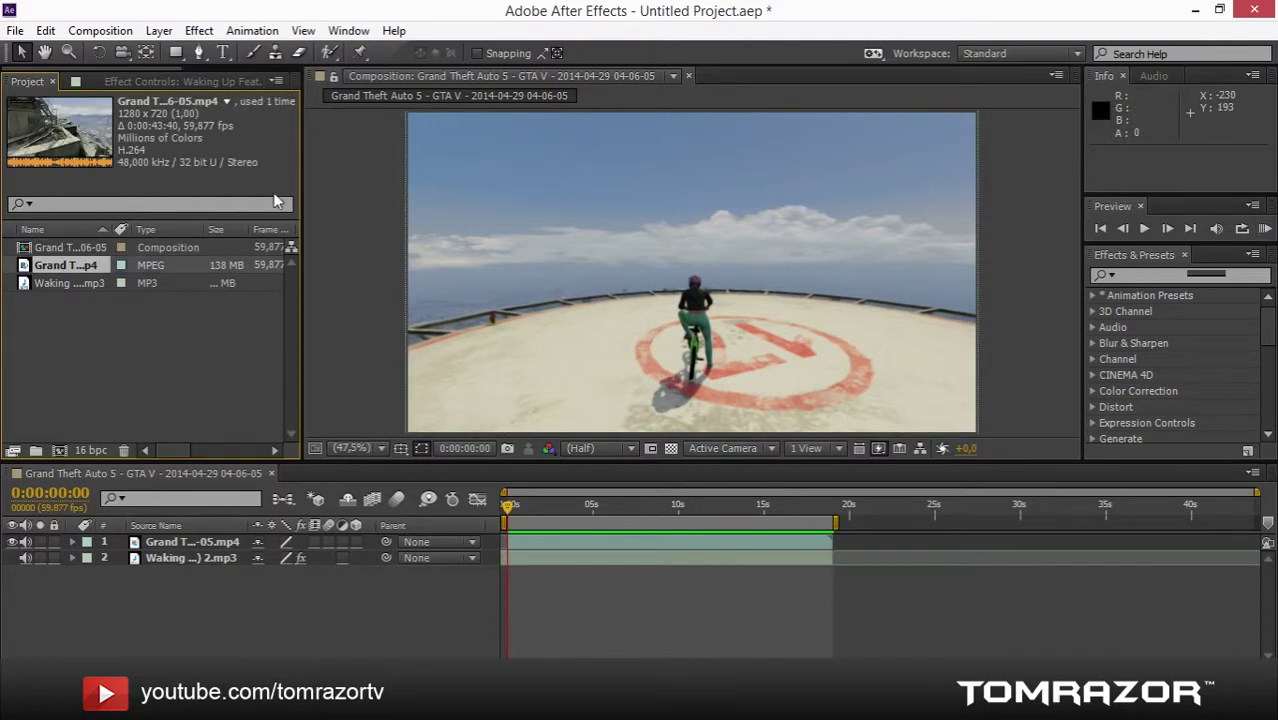
left_click(63, 286)
left_click(1265, 229)
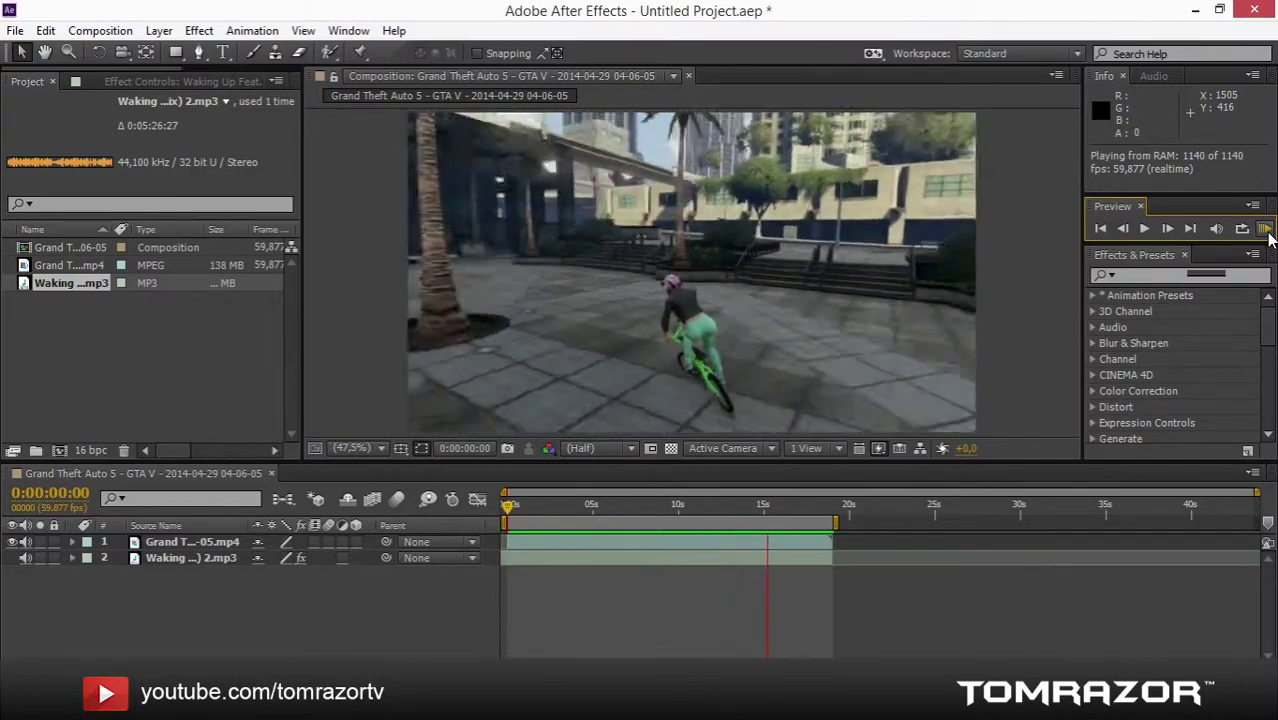
left_click(1265, 230)
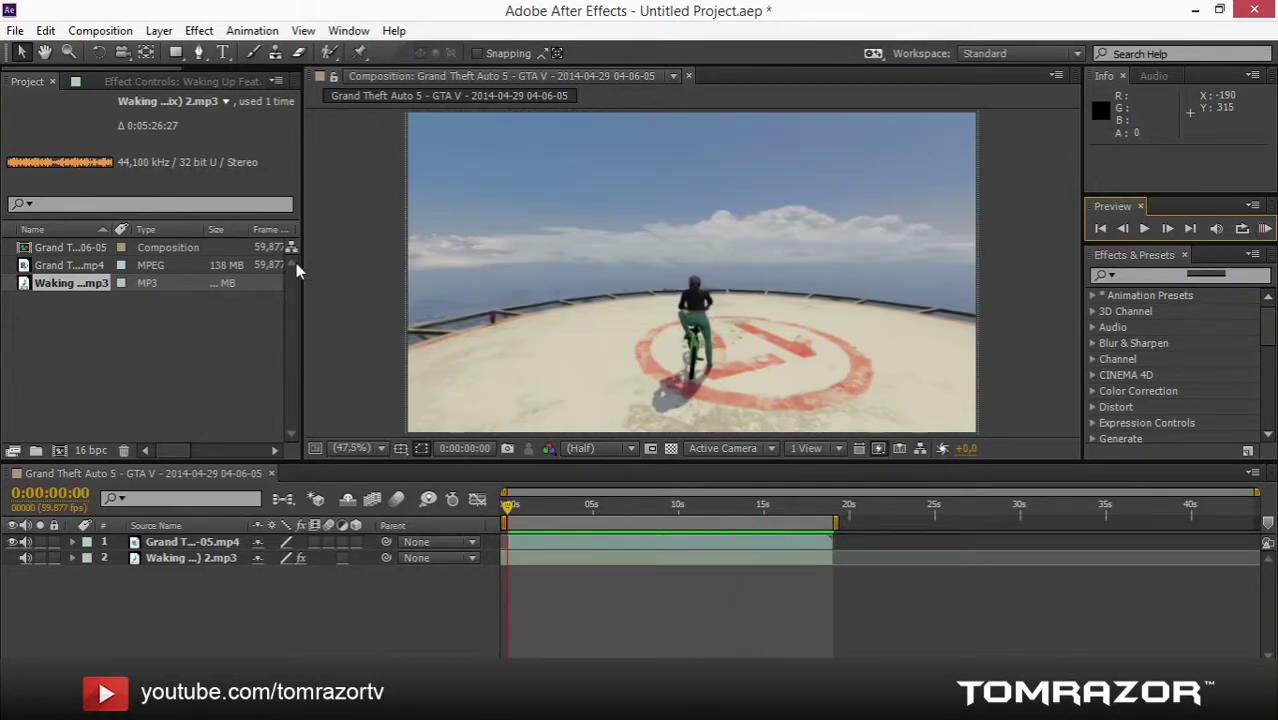
Step: Show the effect controls of the music layer and collapse its RSMB effect
left_click(110, 80)
left_click(66, 121)
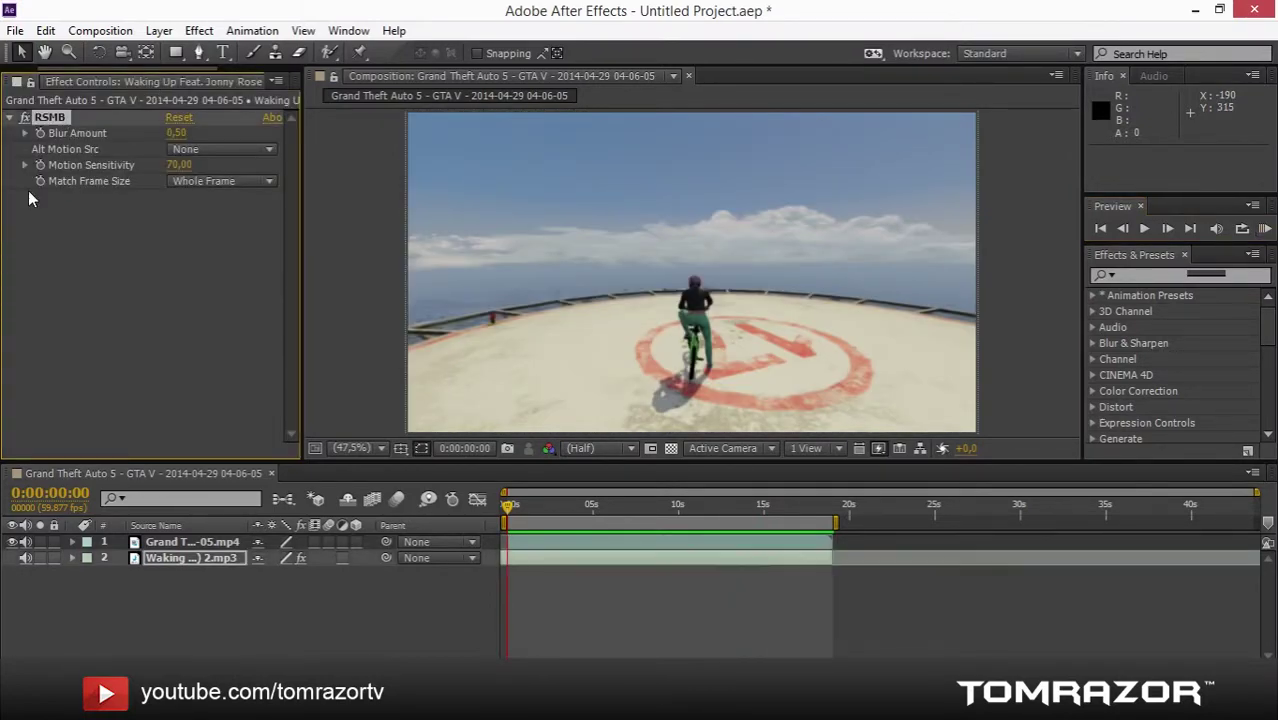
left_click(91, 262)
left_click(10, 118)
Step: Convert the audio to keyframes, starting from the Waking Up music layer in the timeline
left_click(188, 573)
left_click(179, 562)
right_click(178, 568)
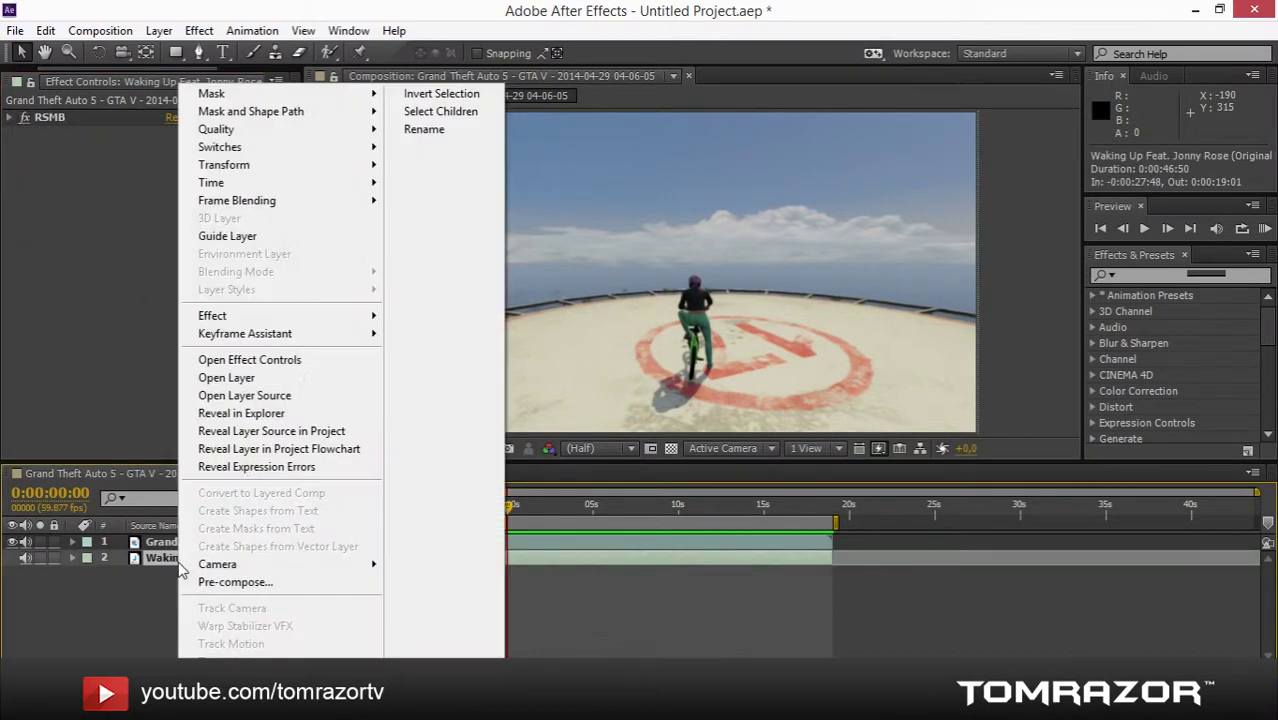
left_click(162, 567)
left_click(188, 562)
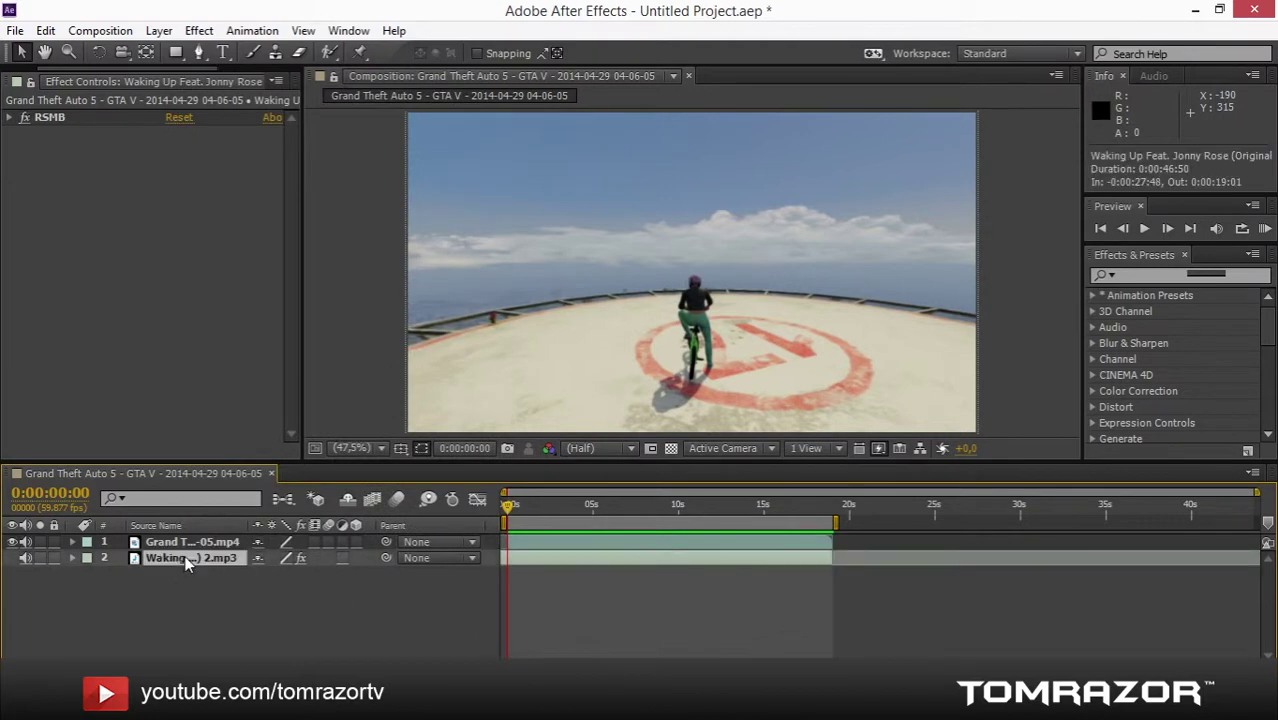
right_click(185, 563)
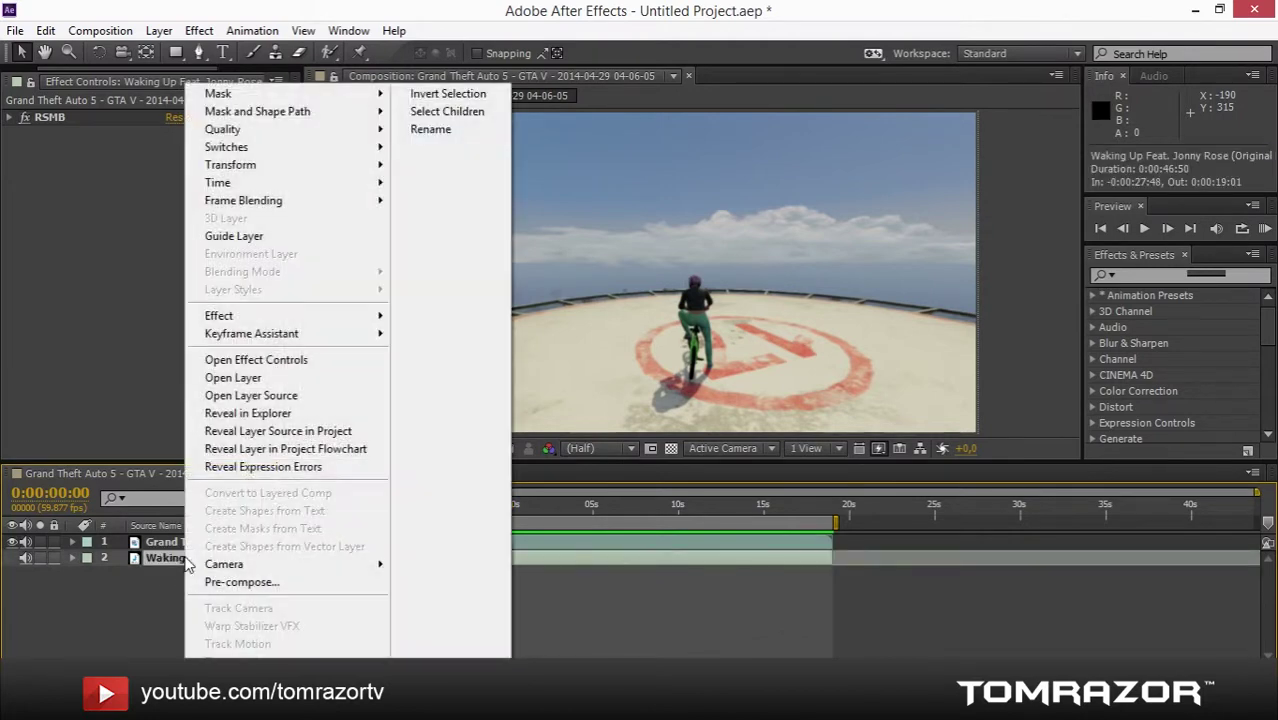
mouse_move(339, 338)
left_click(459, 340)
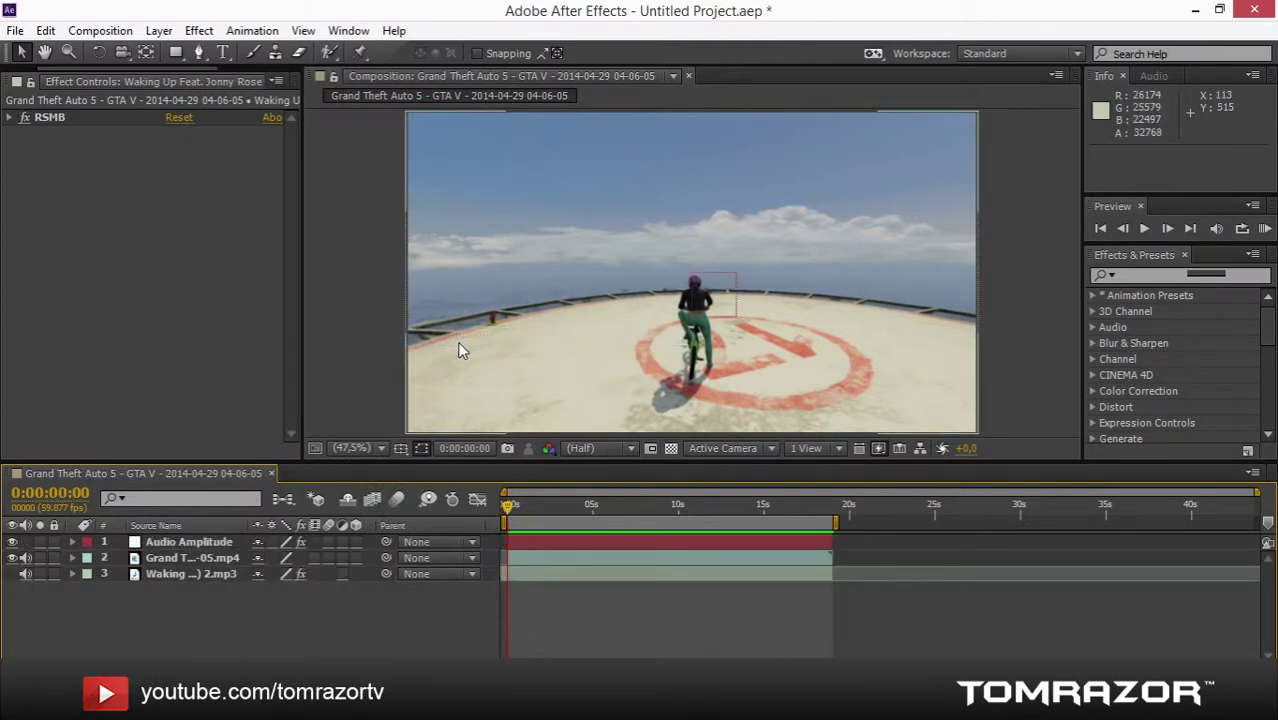
Step: Delete the Left Channel and Right Channel effects from the Audio Amplitude layer, keeping only Both Channels
left_click(177, 543)
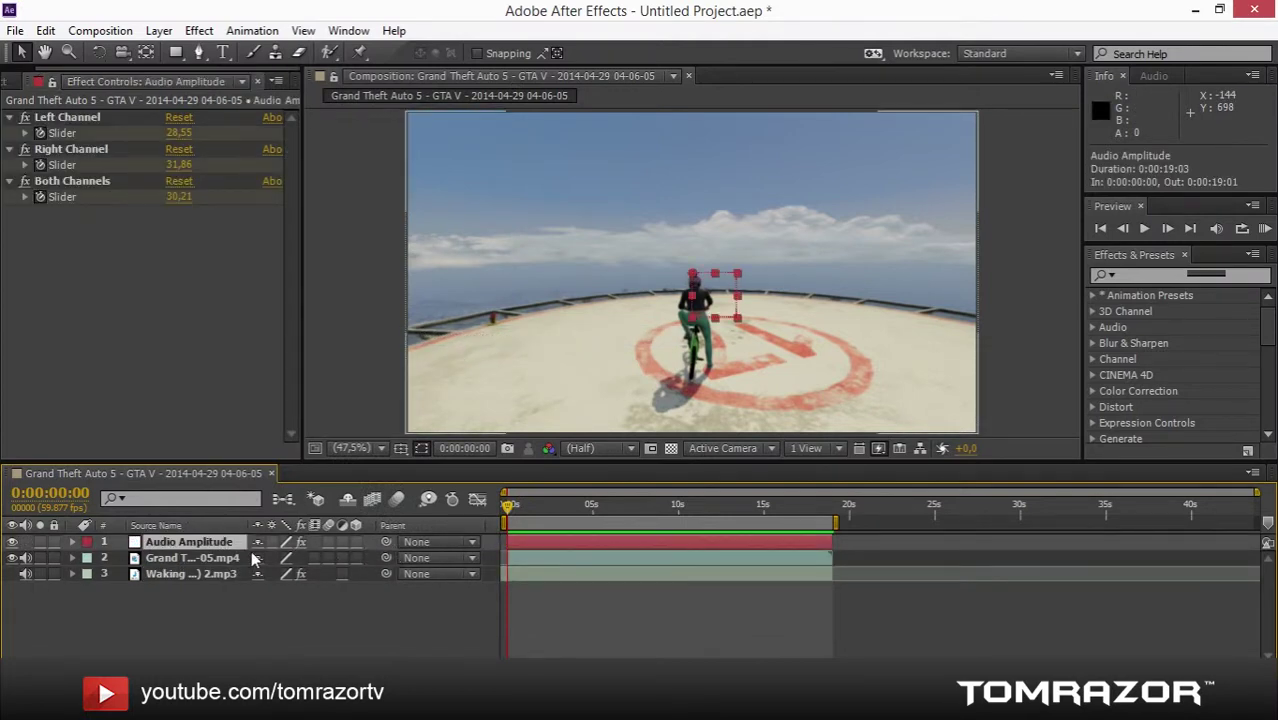
left_click(92, 120)
left_click(100, 150, "ctrl")
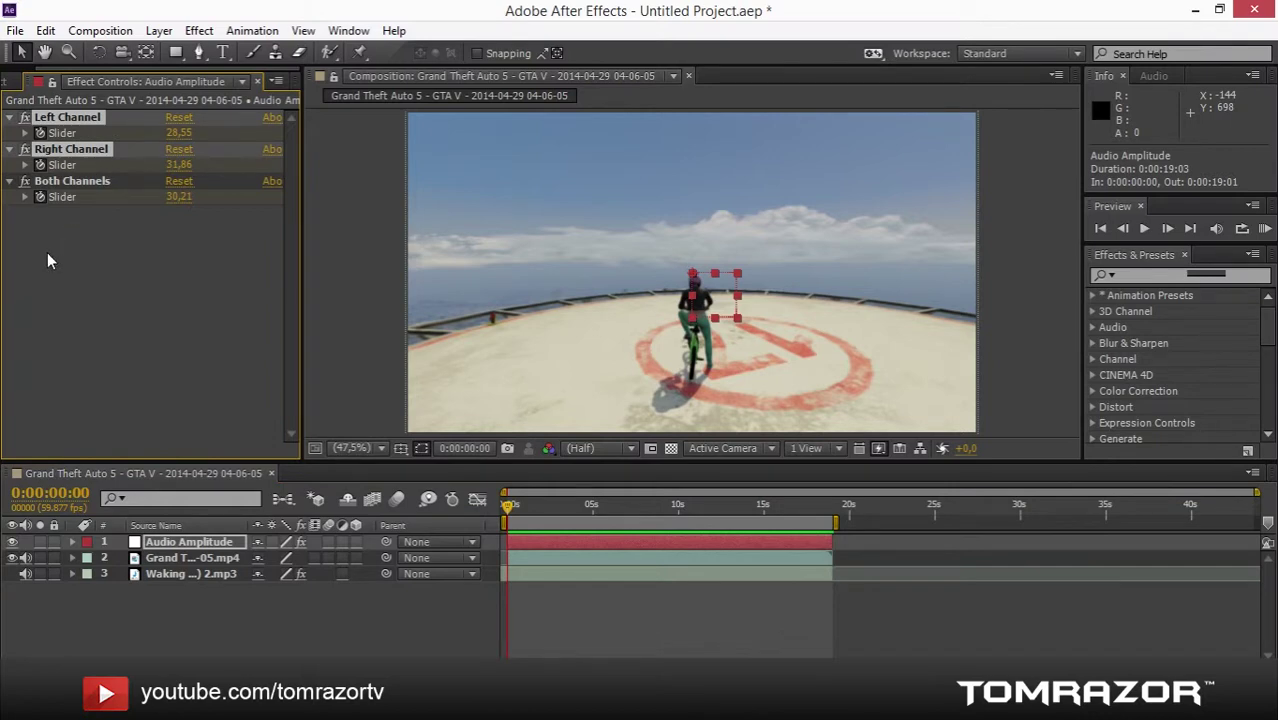
key("Delete")
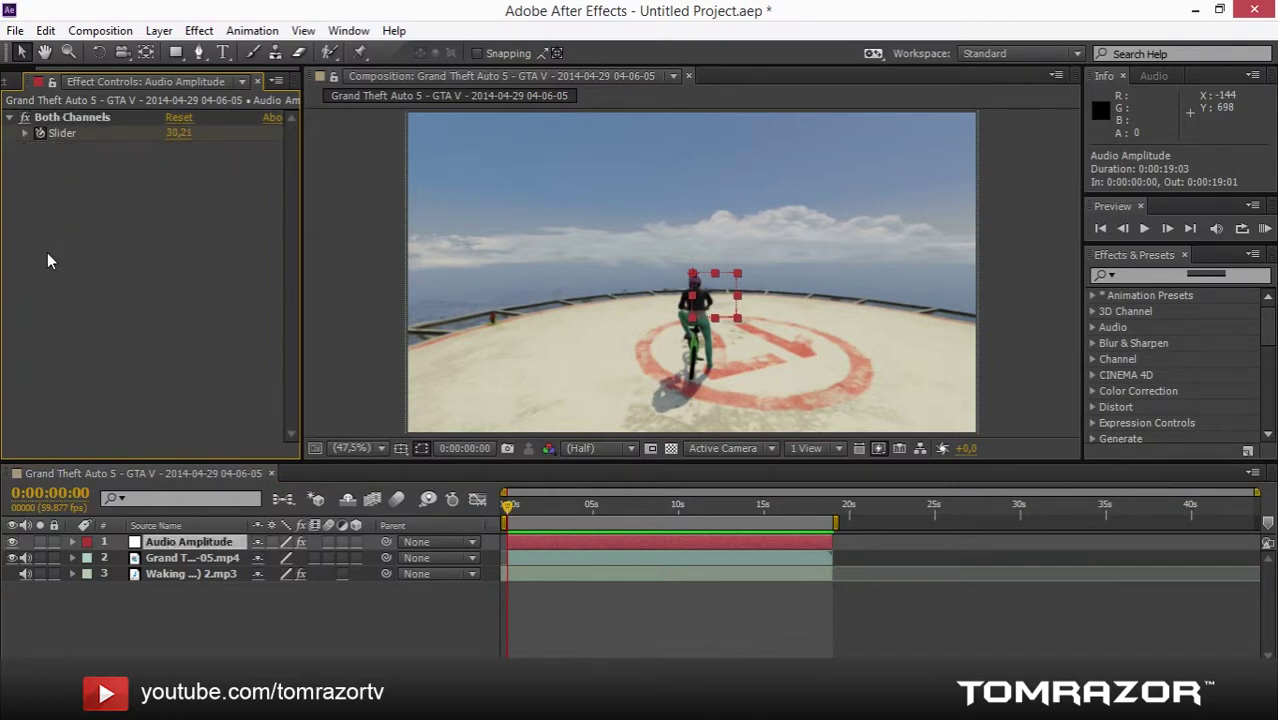
Step: Scrub through the first part of the timeline to watch how the Both Channels slider value follows the music
left_click(75, 117)
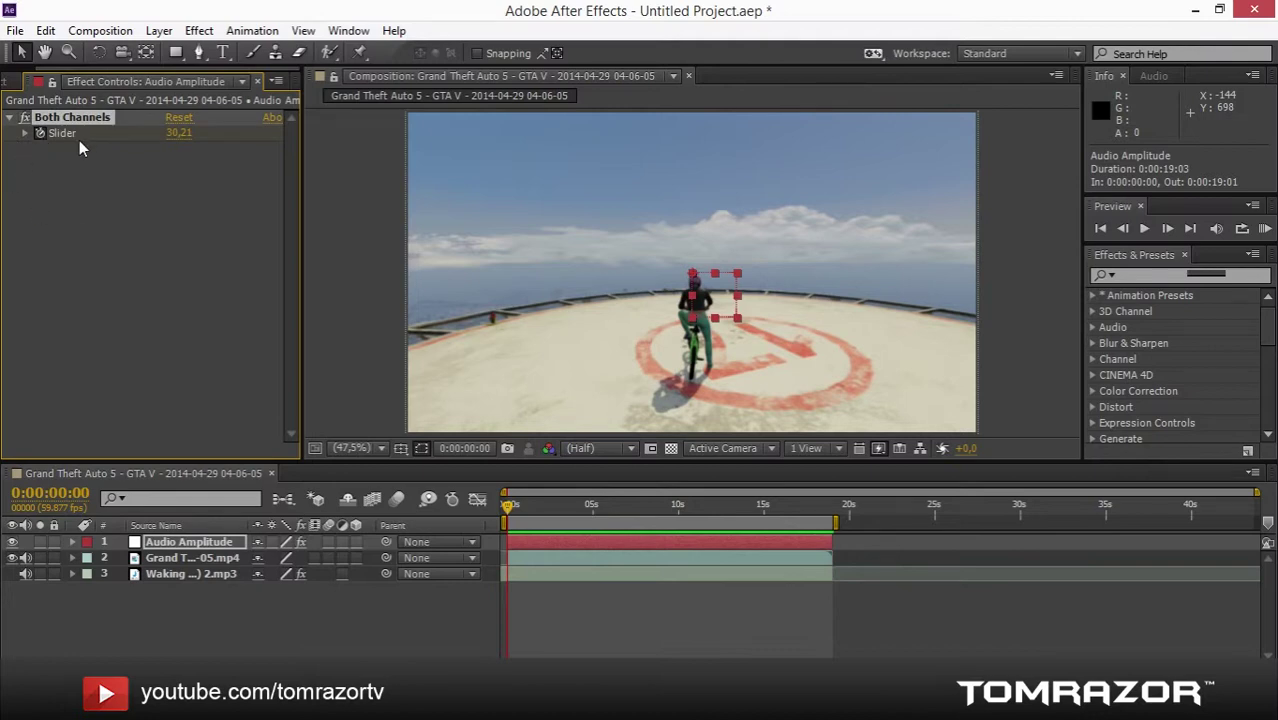
left_click_drag(511, 507, 614, 510)
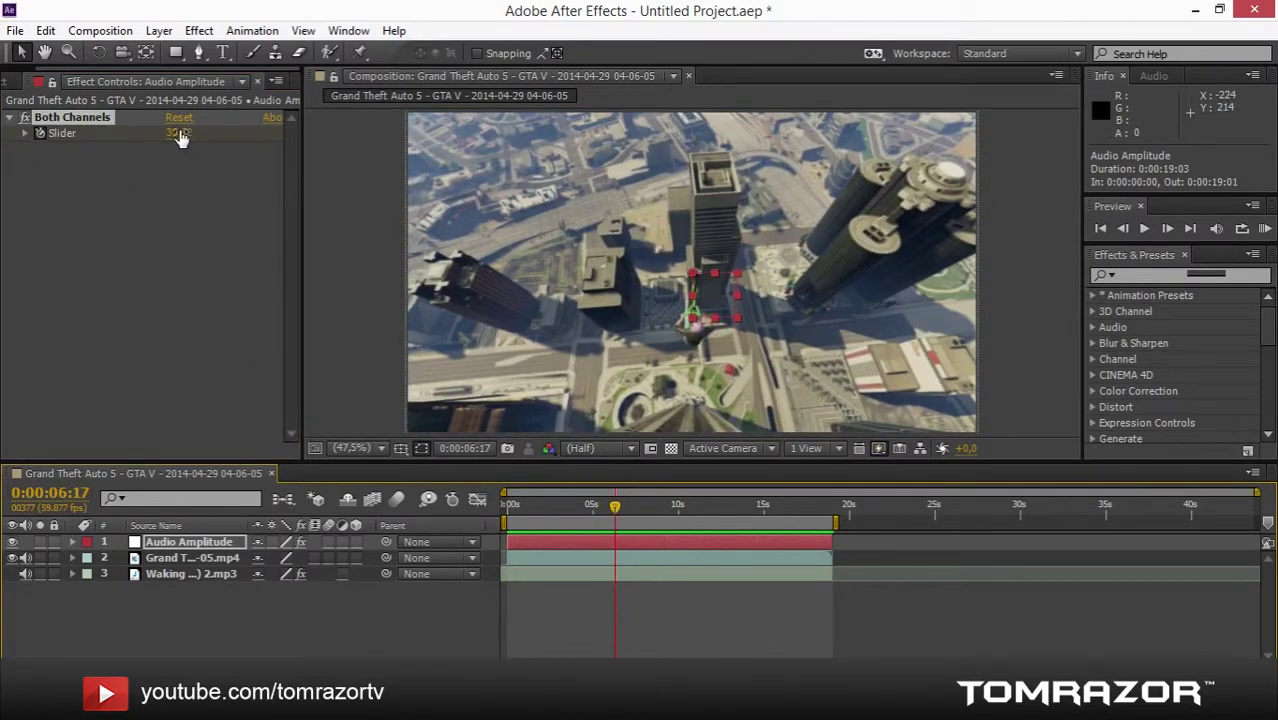
left_click(565, 509)
left_click_drag(545, 517, 710, 512)
left_click(549, 509)
left_click_drag(549, 509, 617, 509)
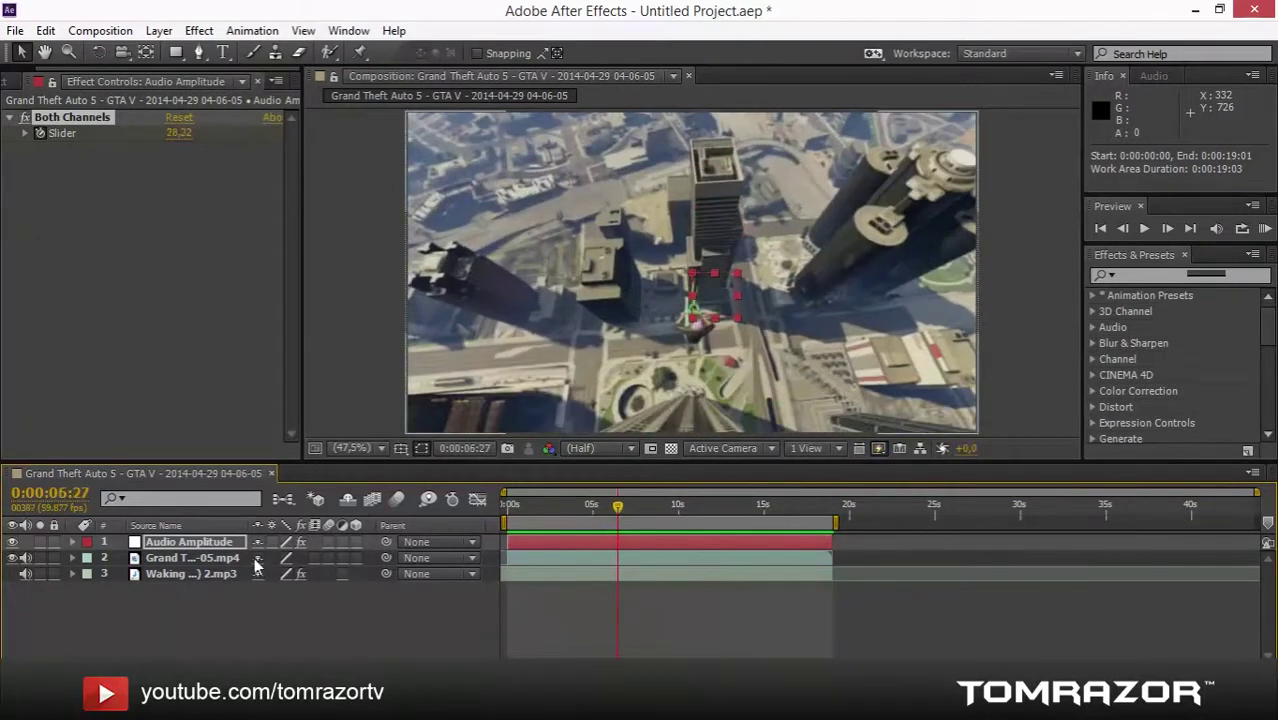
Step: Reveal the Both Channels slider under the Audio Amplitude layer's effects and add an expression to it
left_click(96, 543)
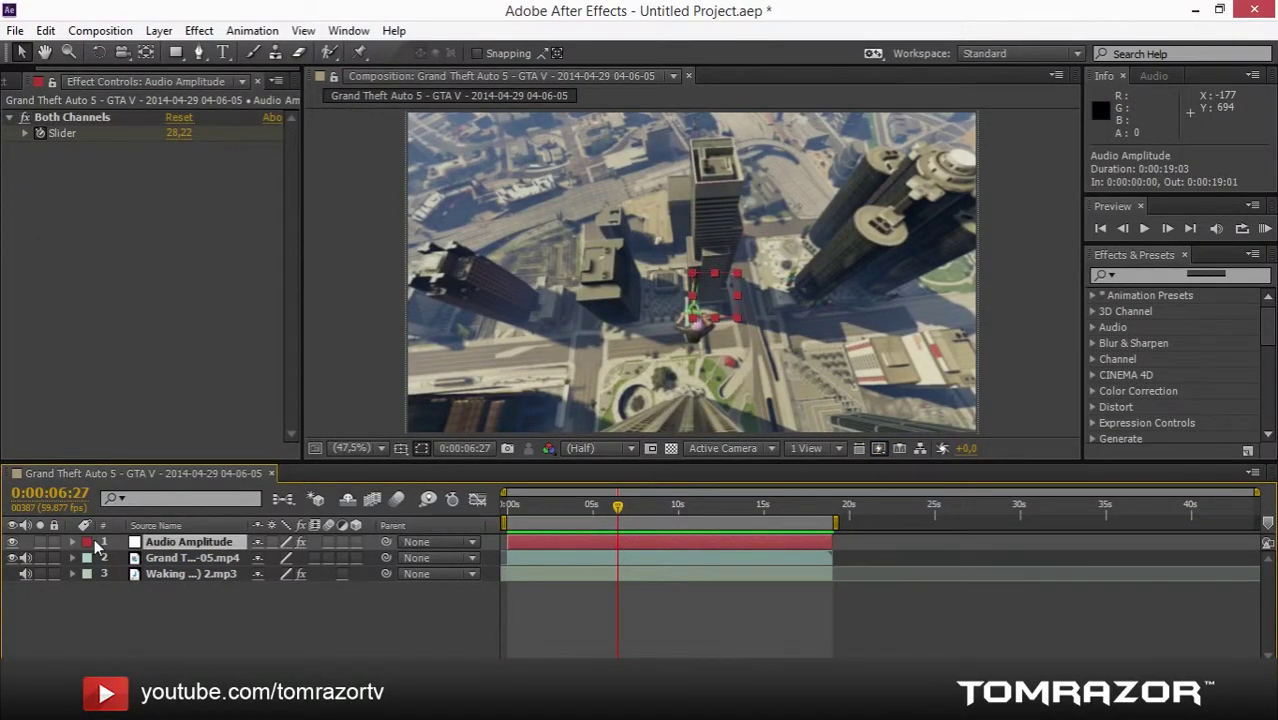
left_click(72, 542)
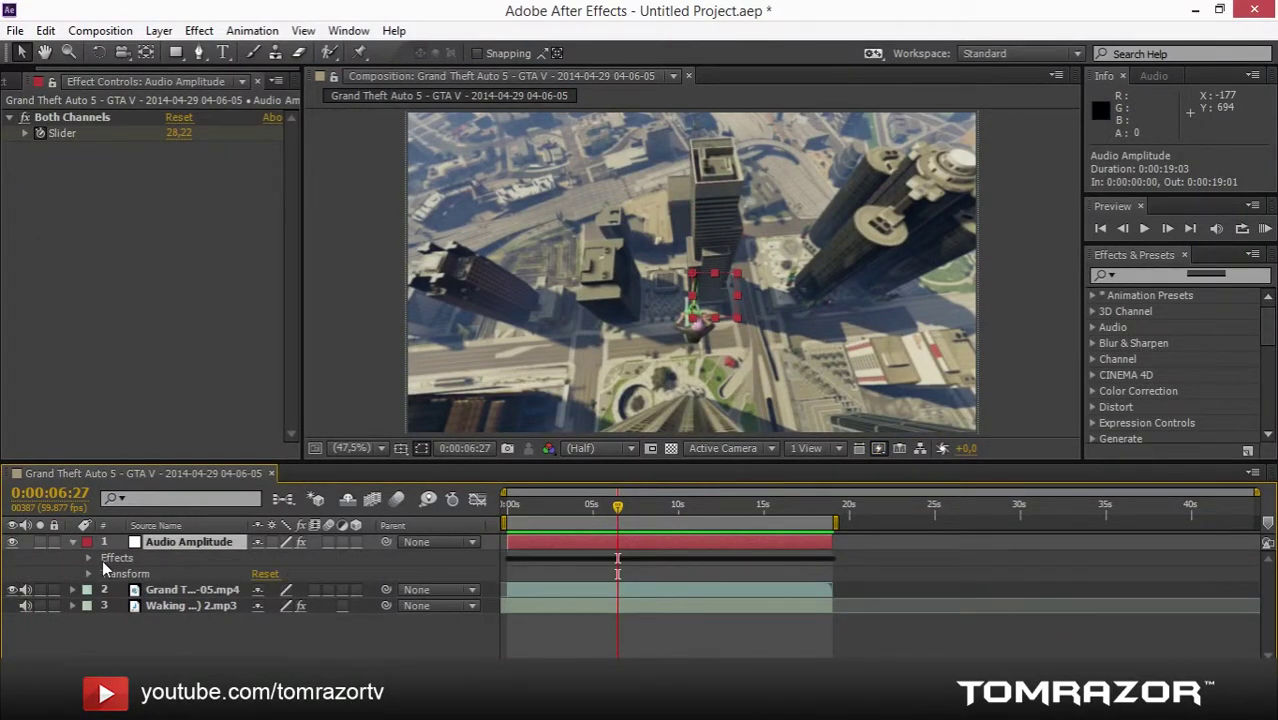
left_click(89, 558)
left_click(195, 574)
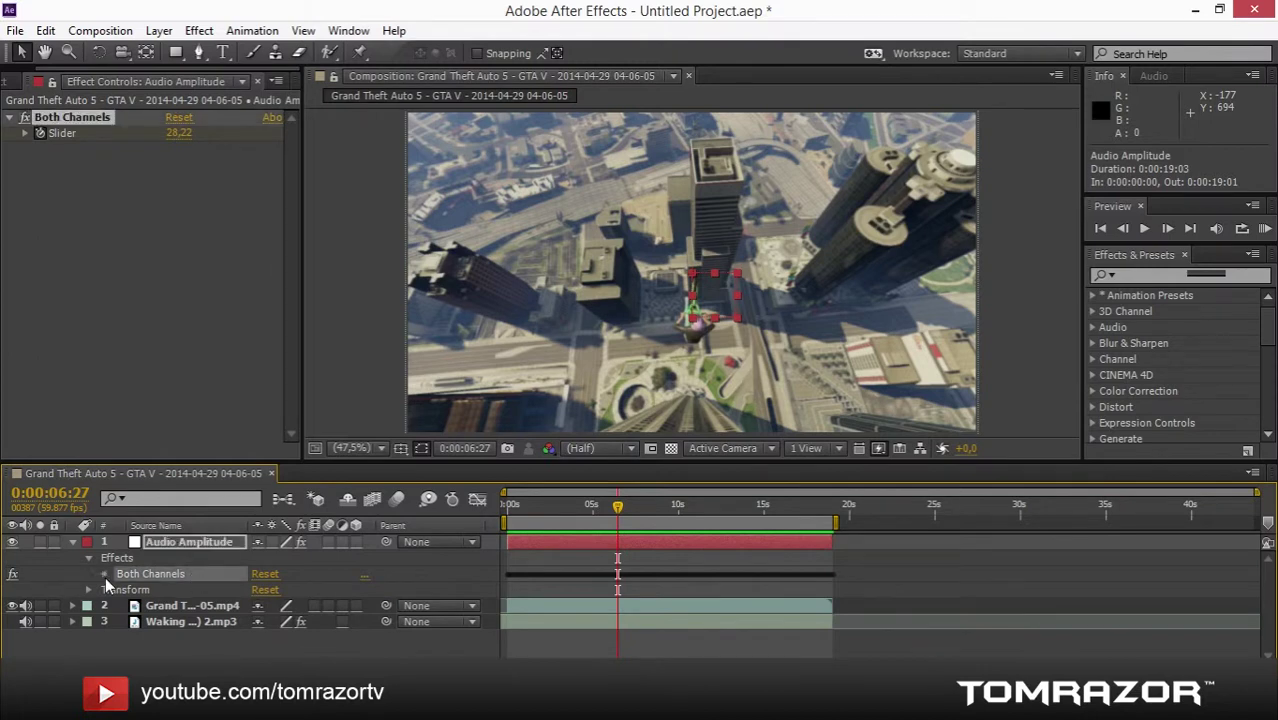
left_click(105, 575)
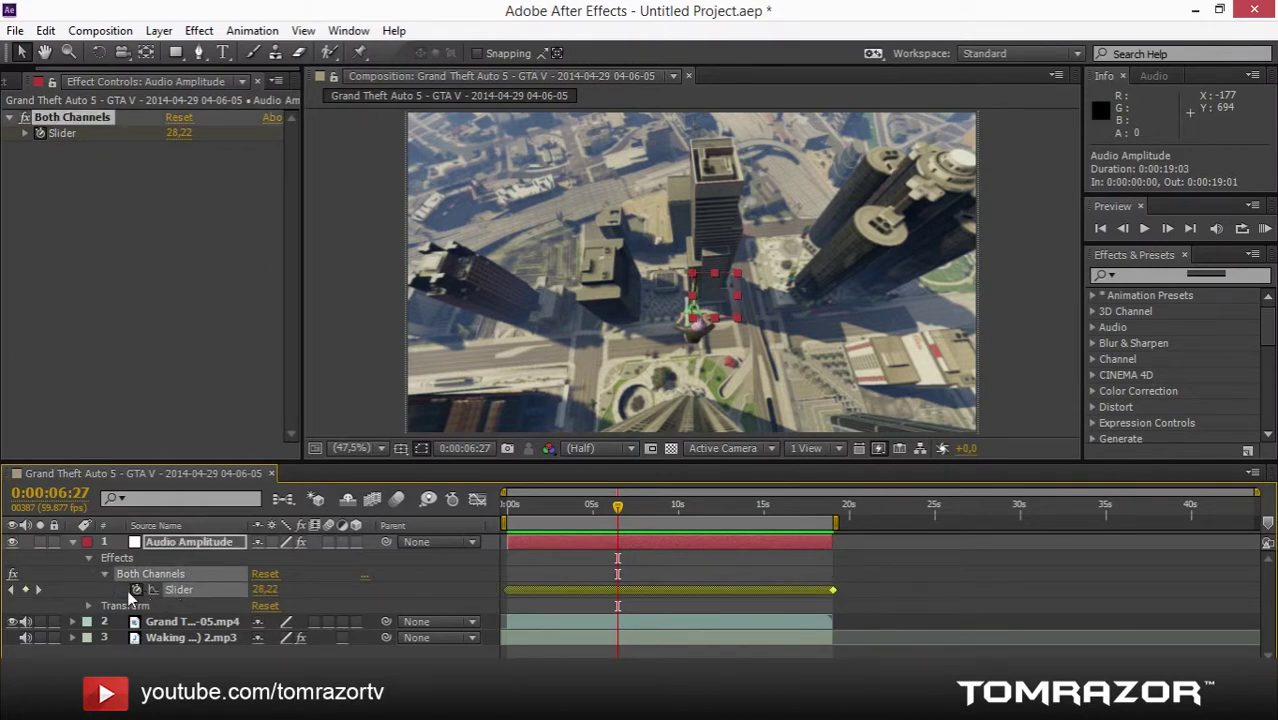
left_click(136, 590, "alt")
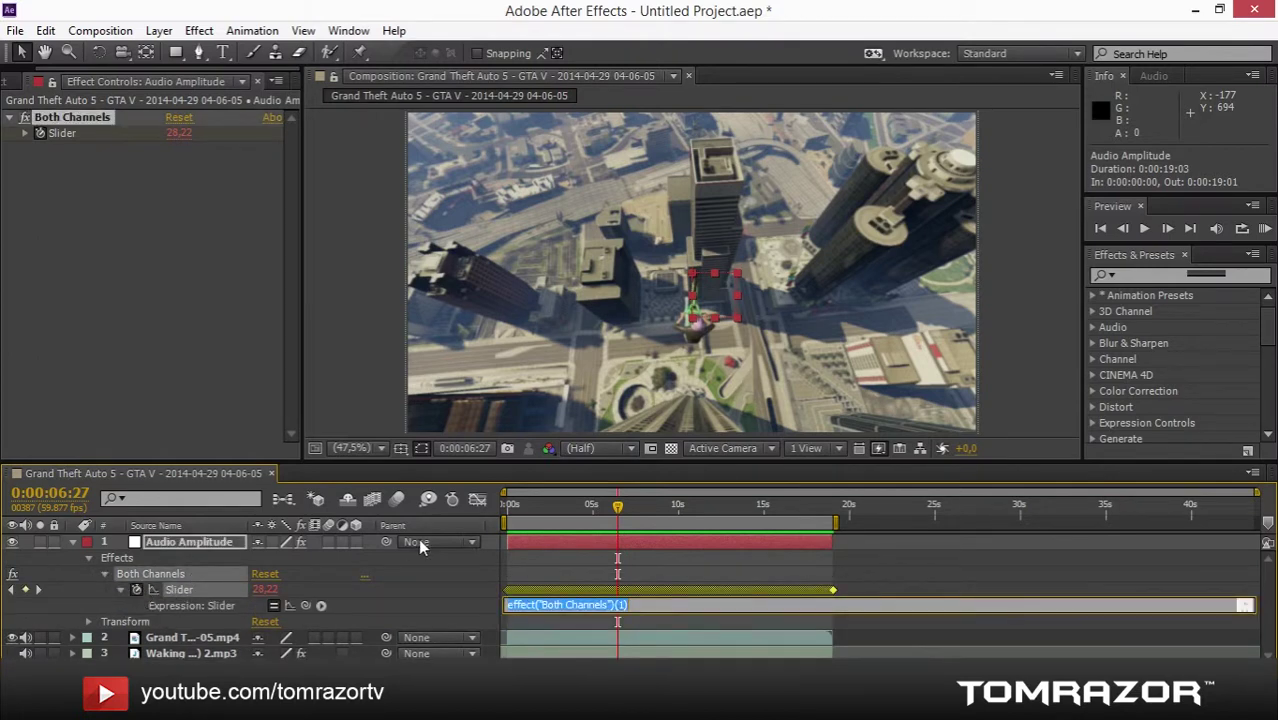
Step: Examine the slider's value graph over the first ten seconds, comparing the height of the beat peaks with the lower level
left_click(479, 500)
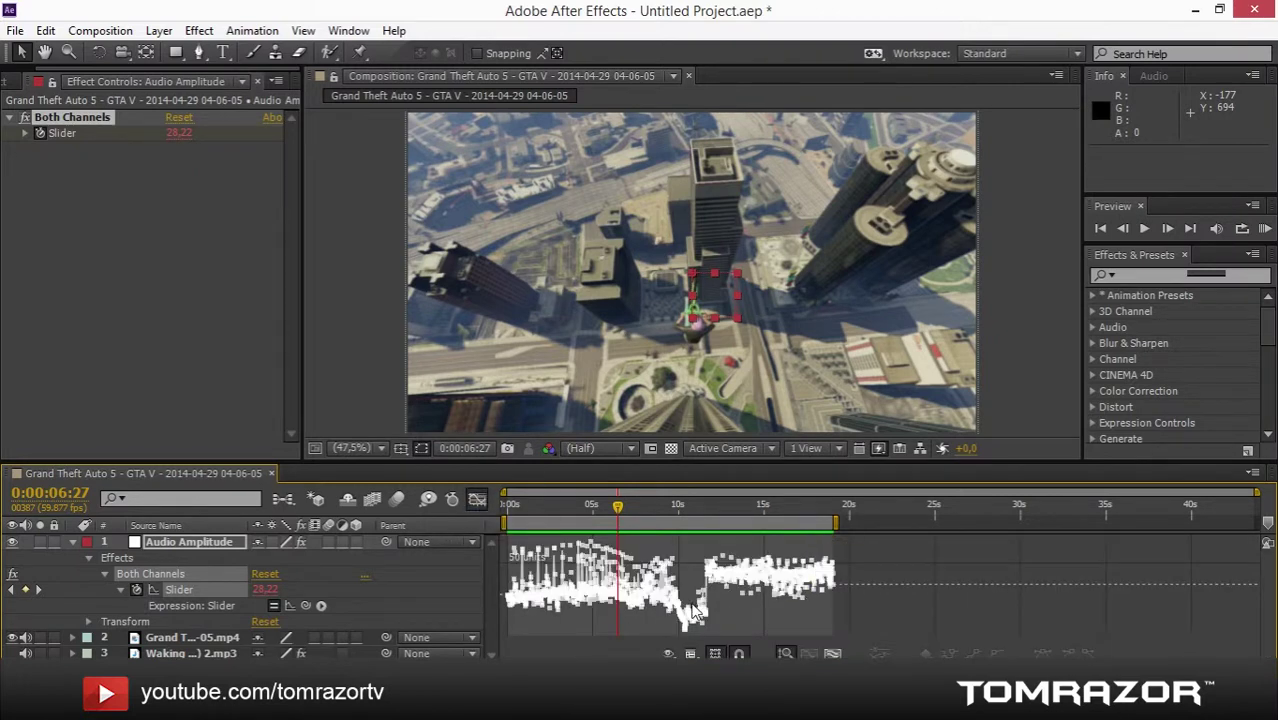
scroll(608, 610, "up", 4)
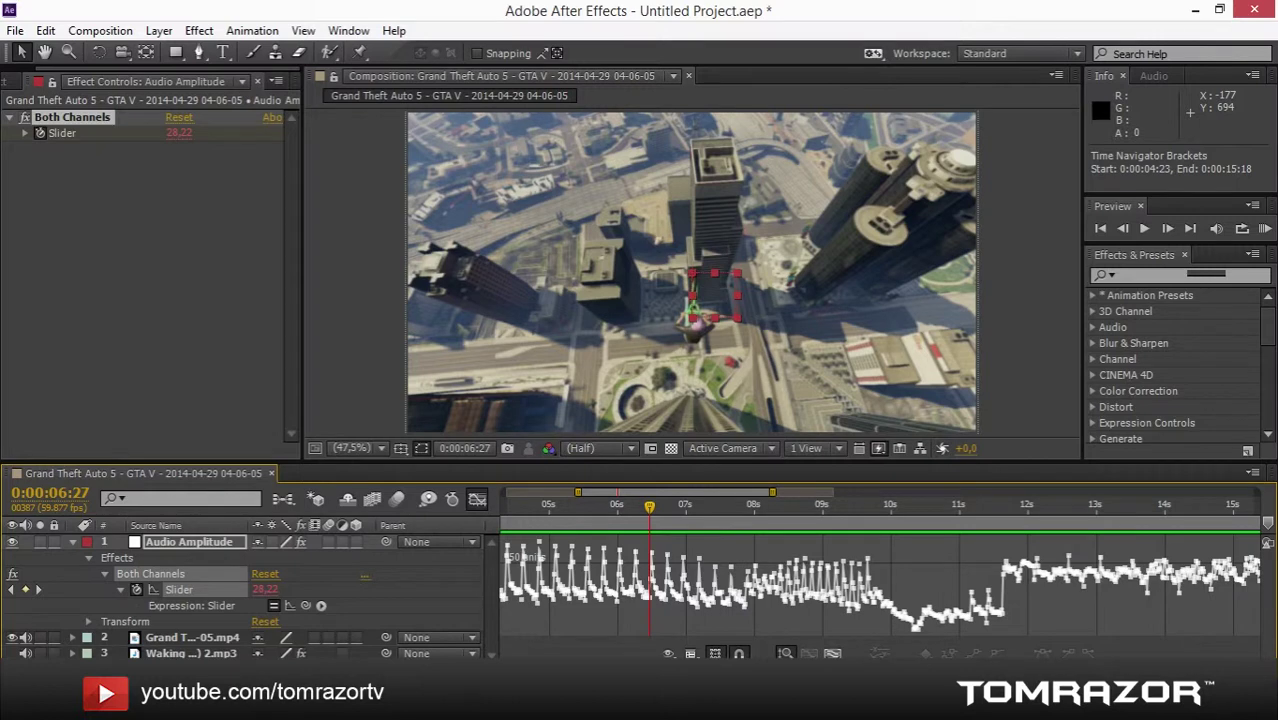
scroll(880, 580, "left", 5)
mouse_move(538, 552)
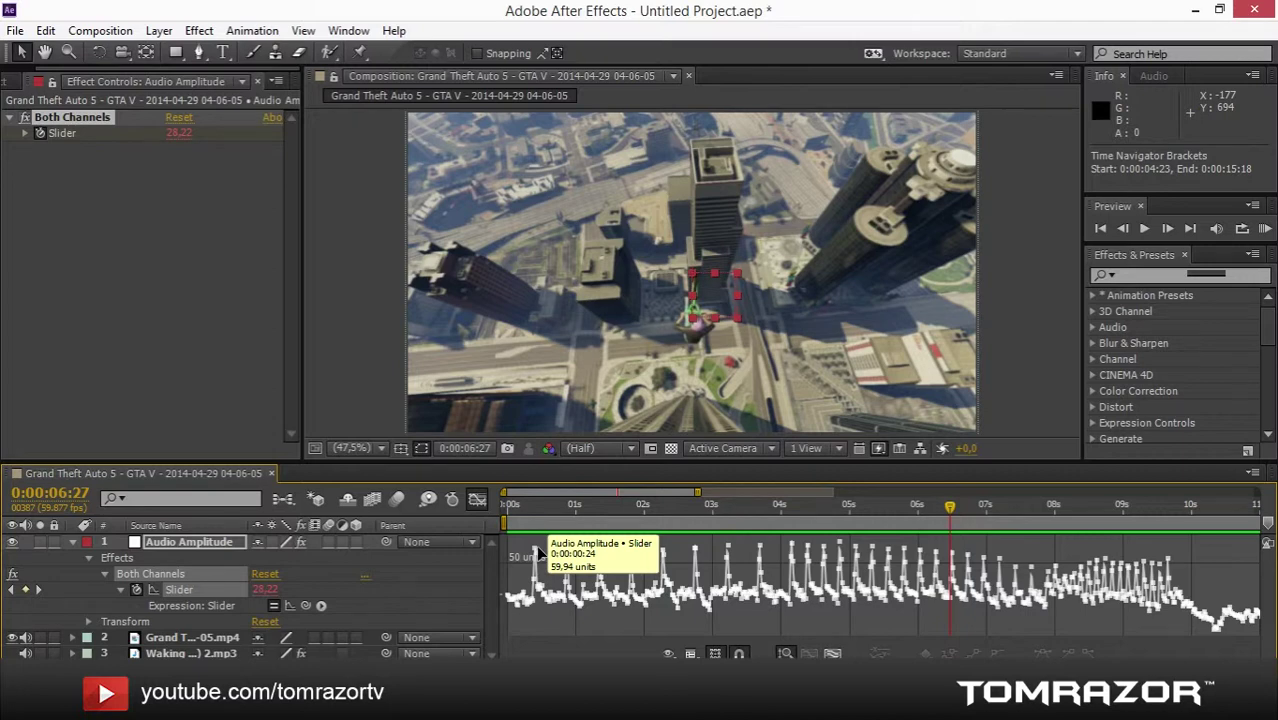
mouse_move(538, 590)
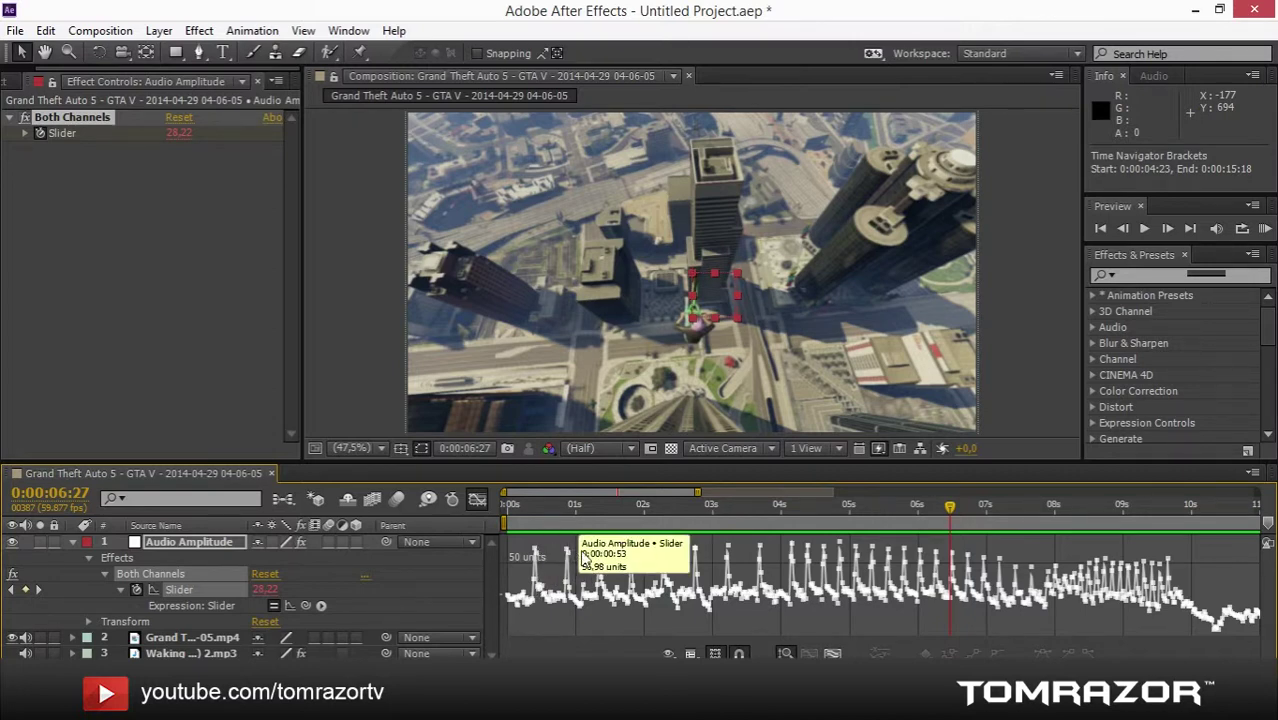
mouse_move(690, 560)
mouse_move(667, 582)
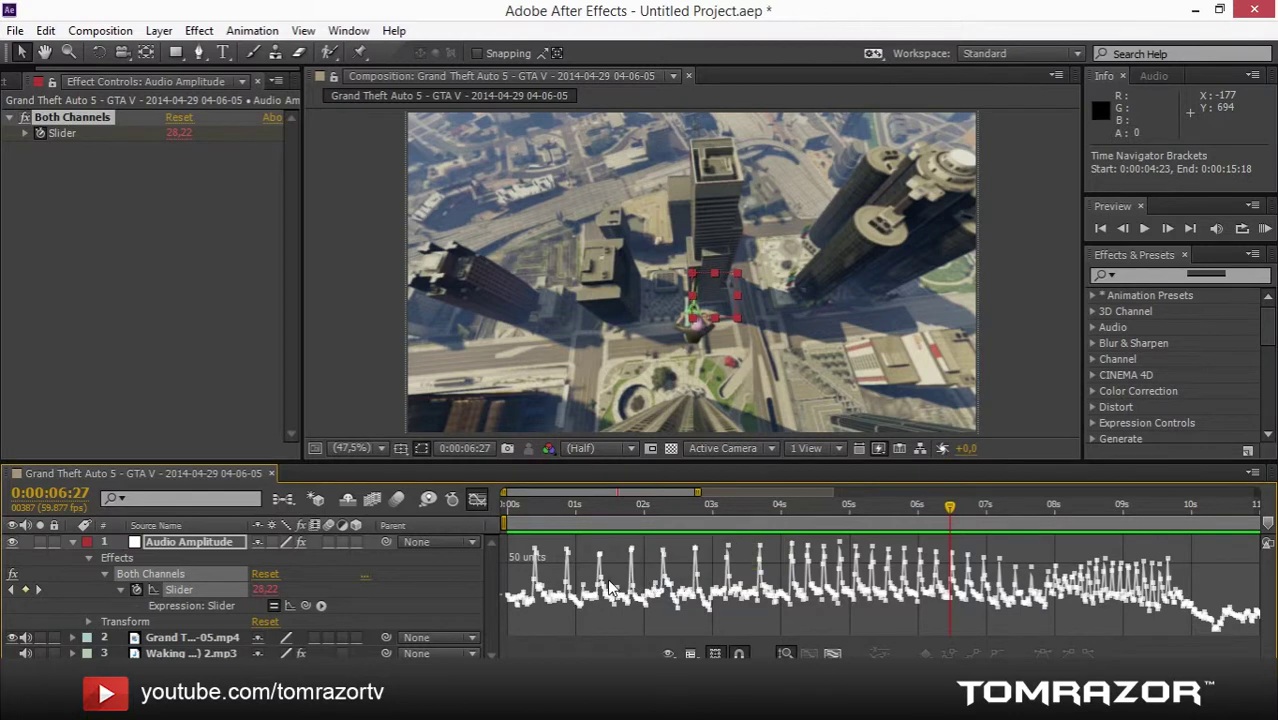
mouse_move(603, 584)
left_click(477, 498)
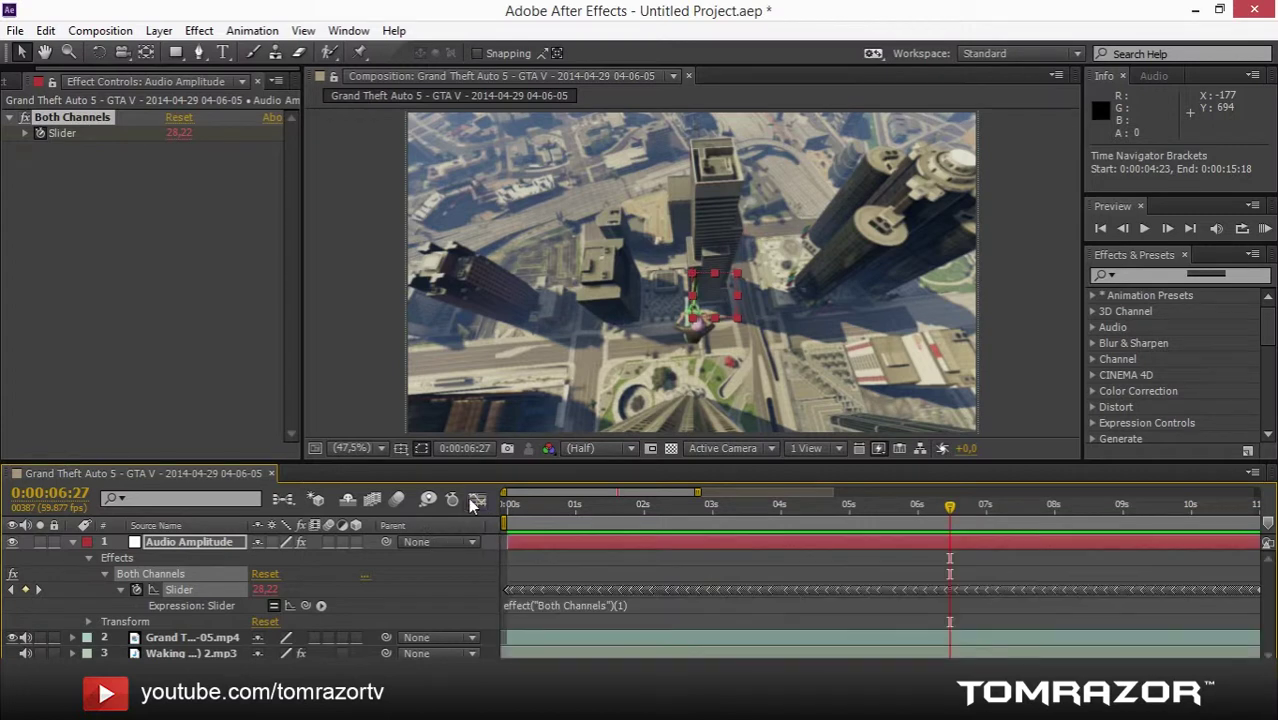
Step: Replace the slider's default expression with the beginning linear(value,35, and check the peaks in the value graph
left_click(608, 607)
type("line")
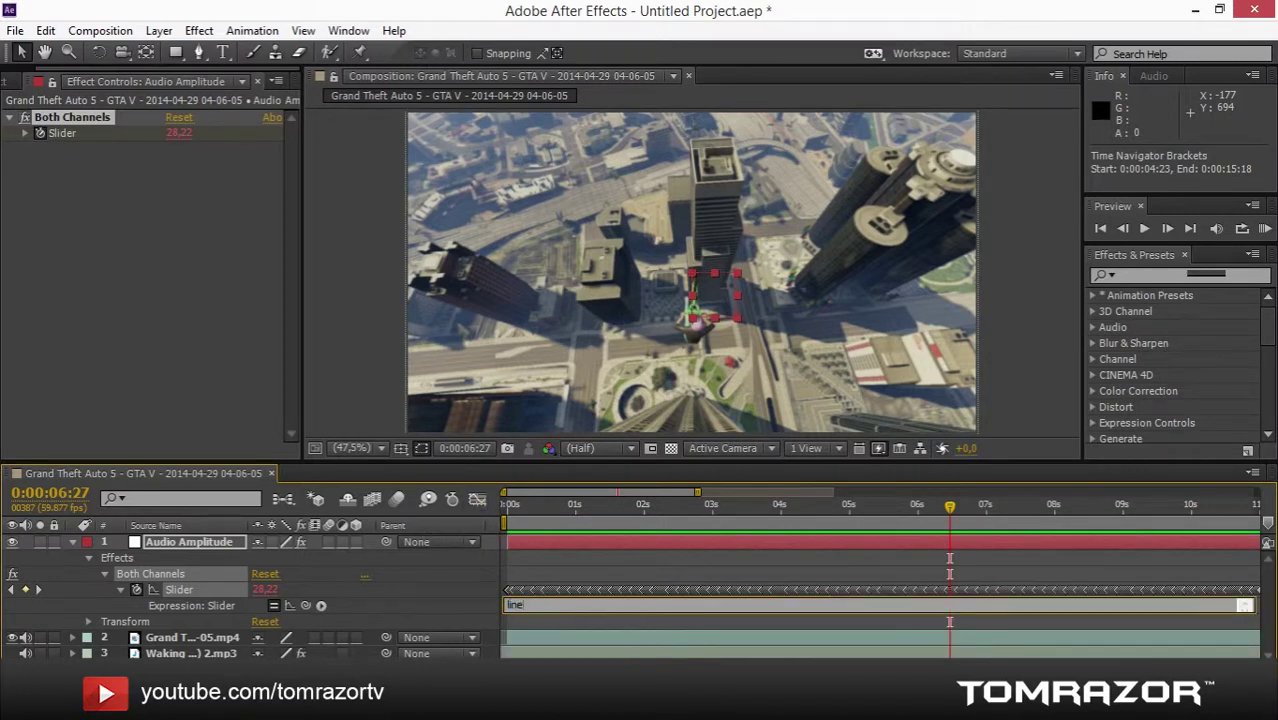
type("ar(value,35,")
left_click(477, 498)
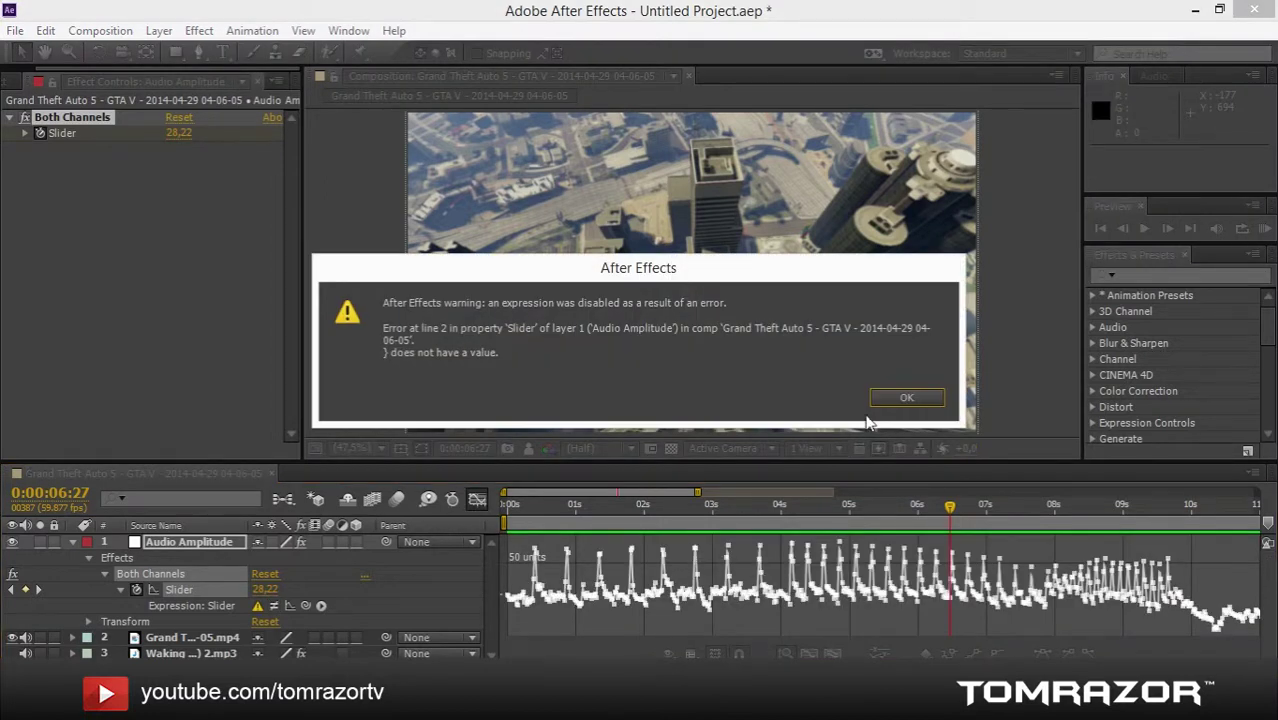
left_click(893, 397)
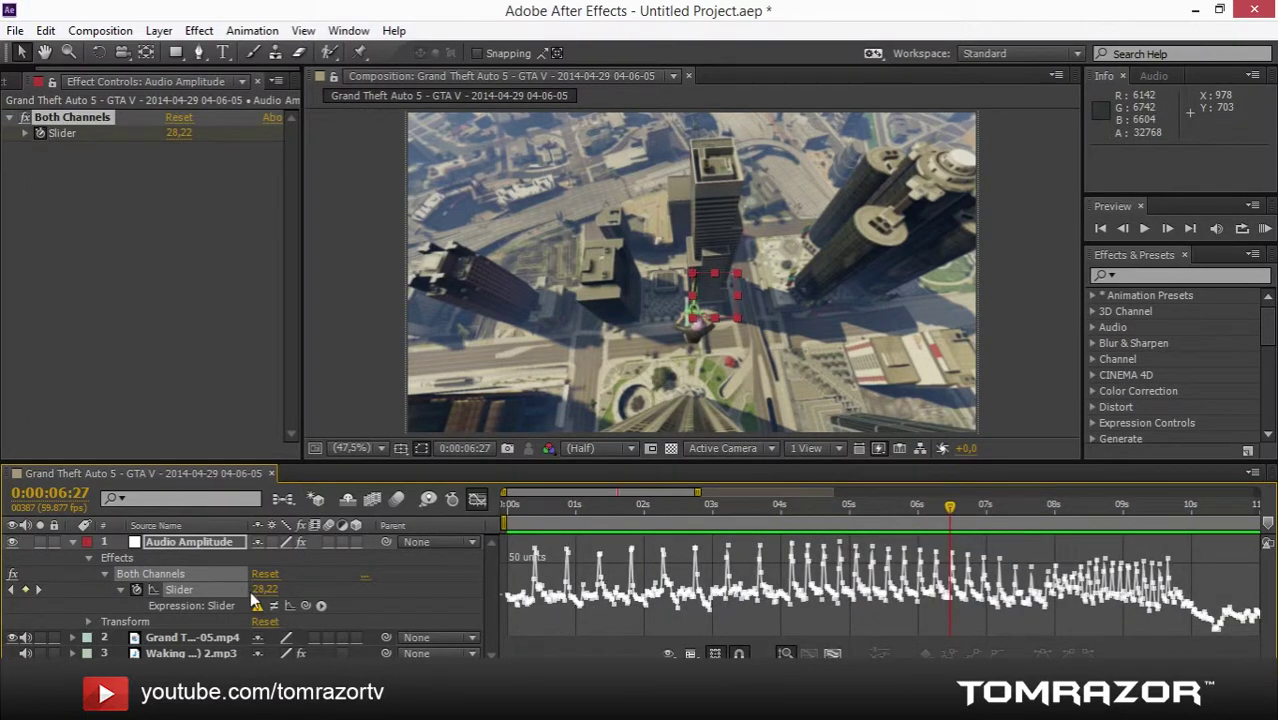
left_click(477, 499)
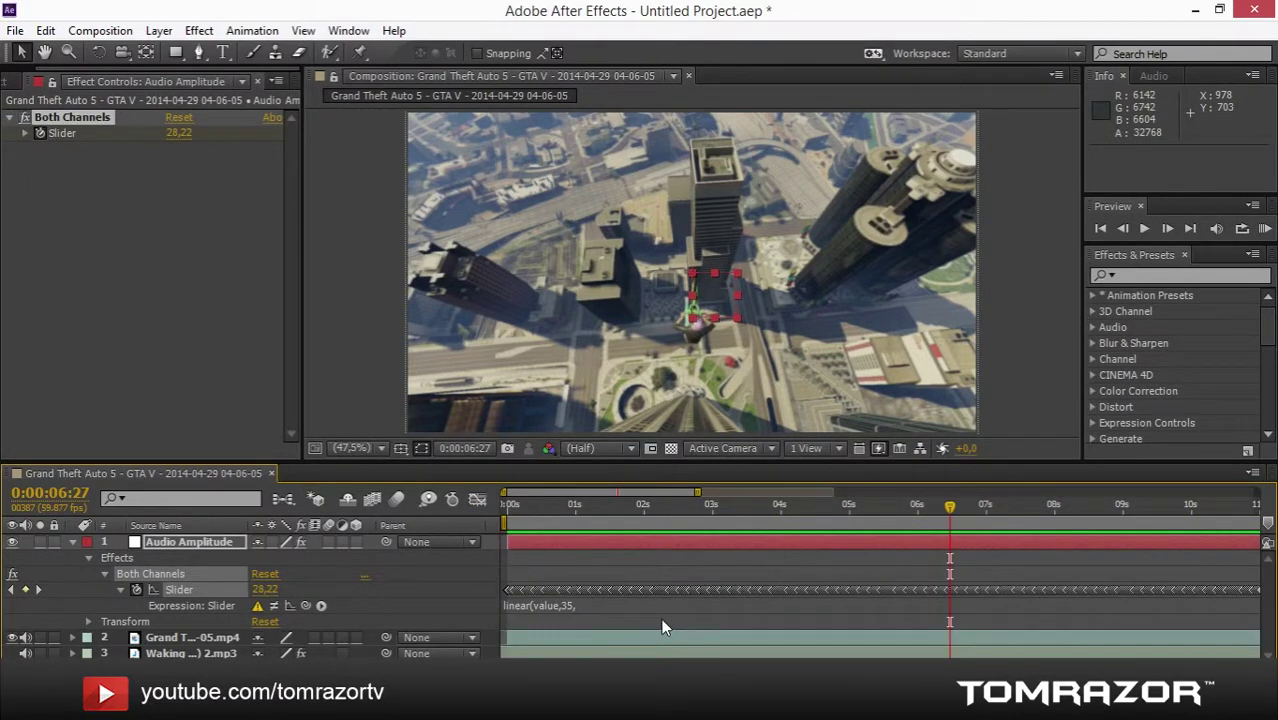
Step: Complete the slider's expression as linear(value,35,62,0,100) and apply it
left_click(640, 605)
left_click(640, 605)
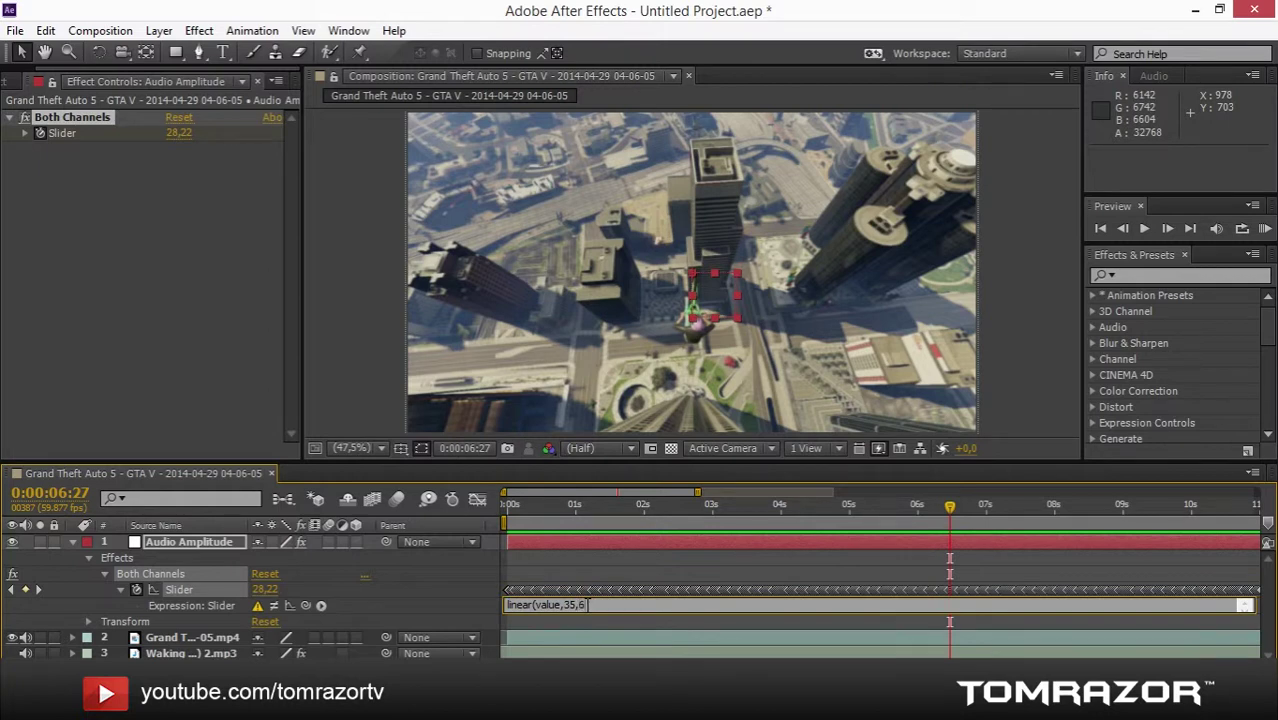
type("62,0,100")
mouse_move(563, 605)
left_mouse_down()
mouse_move(599, 605)
mouse_move(577, 605)
left_mouse_up()
left_click(607, 605)
left_click(593, 575)
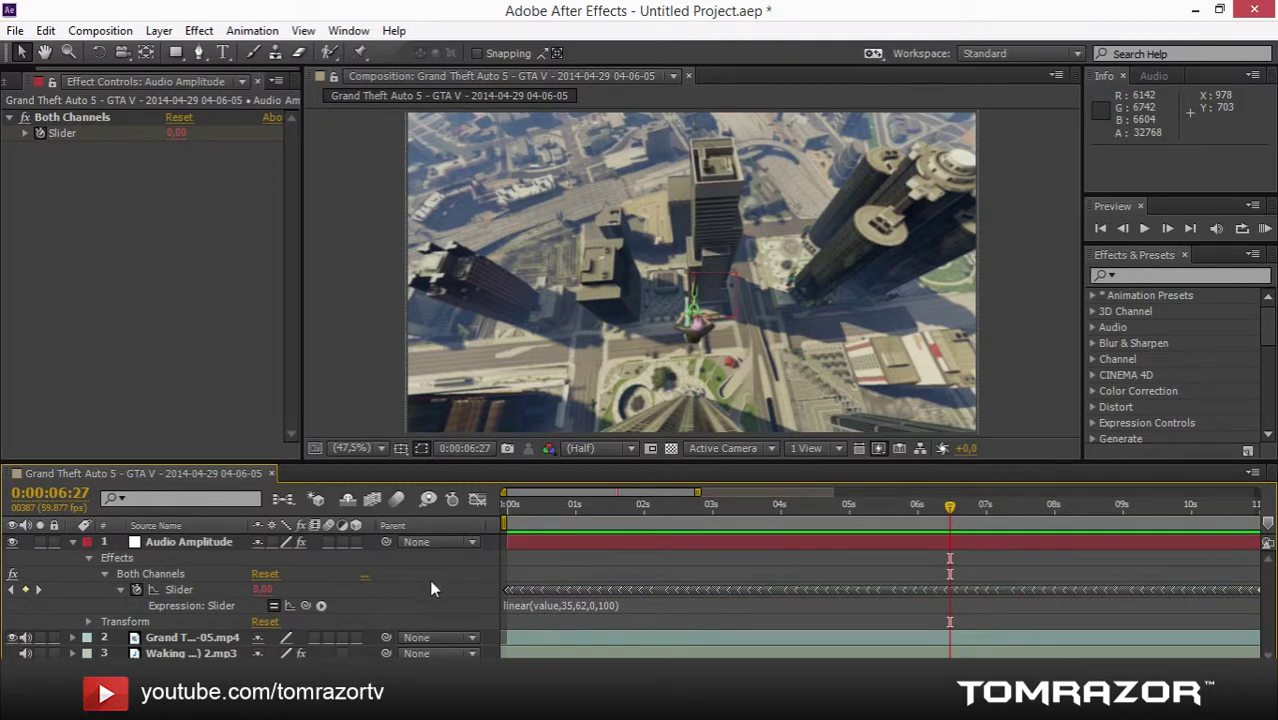
Step: Collapse the Audio Amplitude layer and create a full-size solid layer coloured black (000000)
left_click(72, 543)
right_click(154, 632)
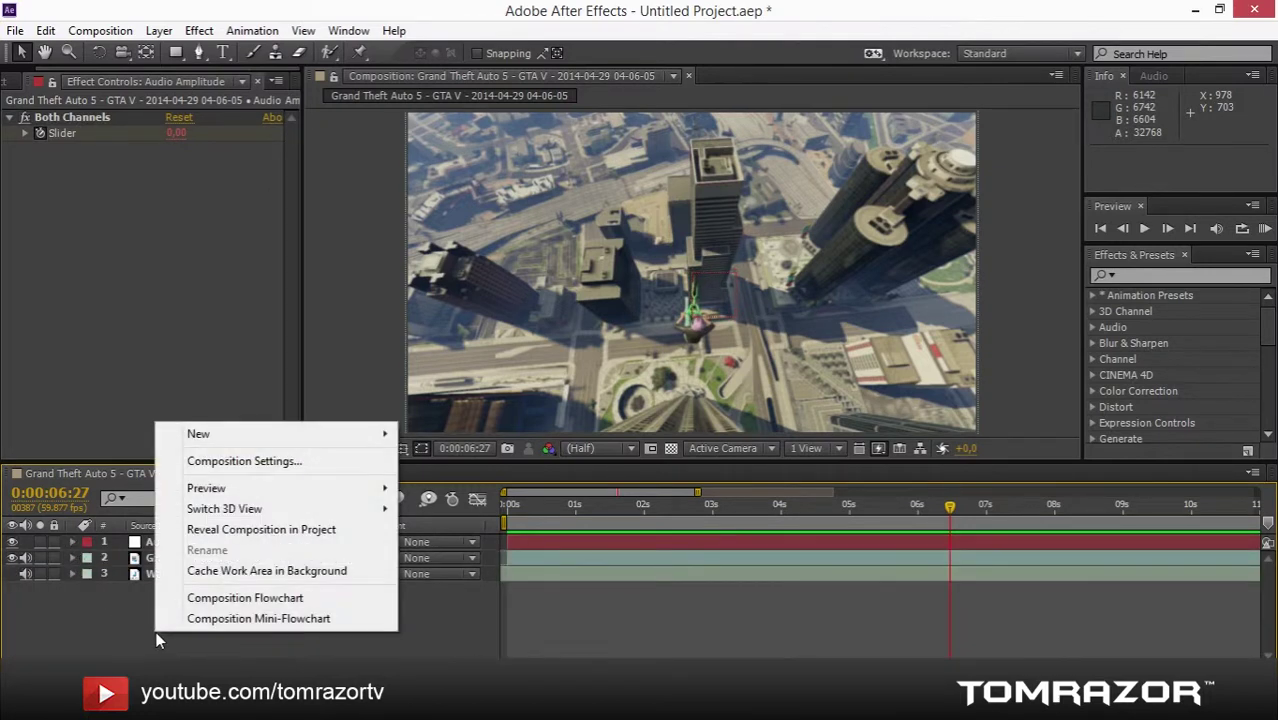
mouse_move(265, 437)
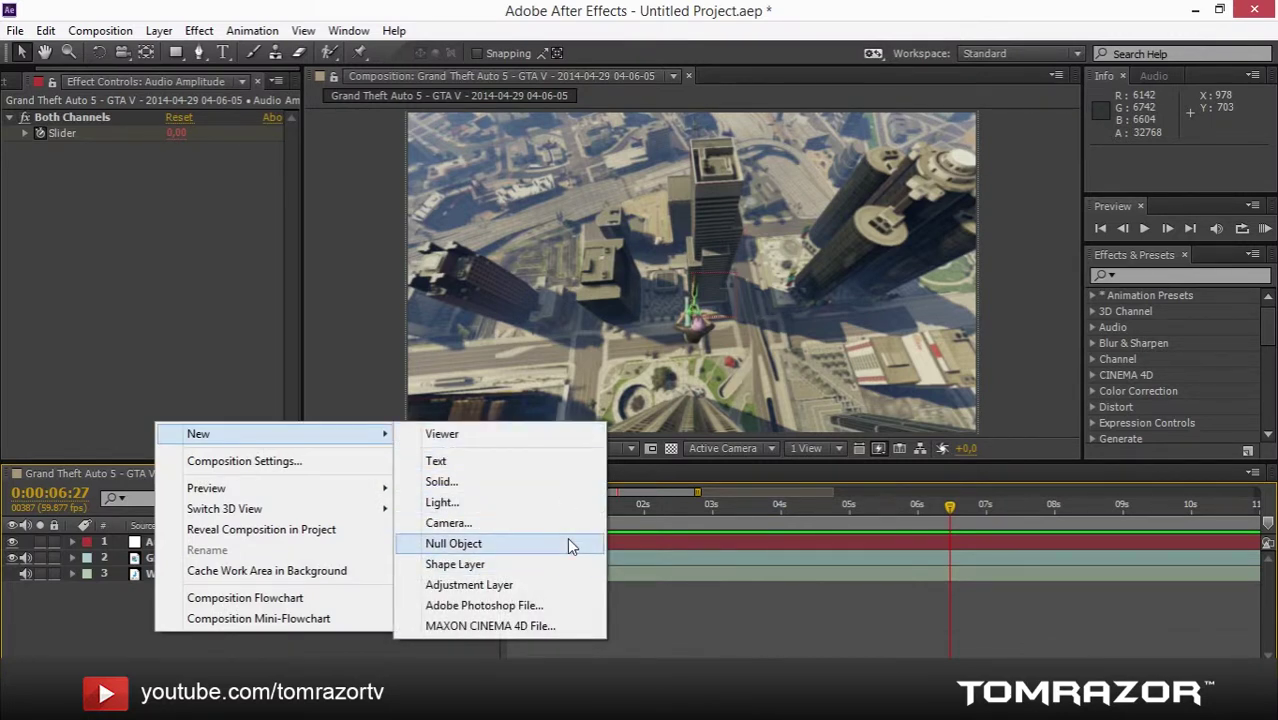
left_click(565, 481)
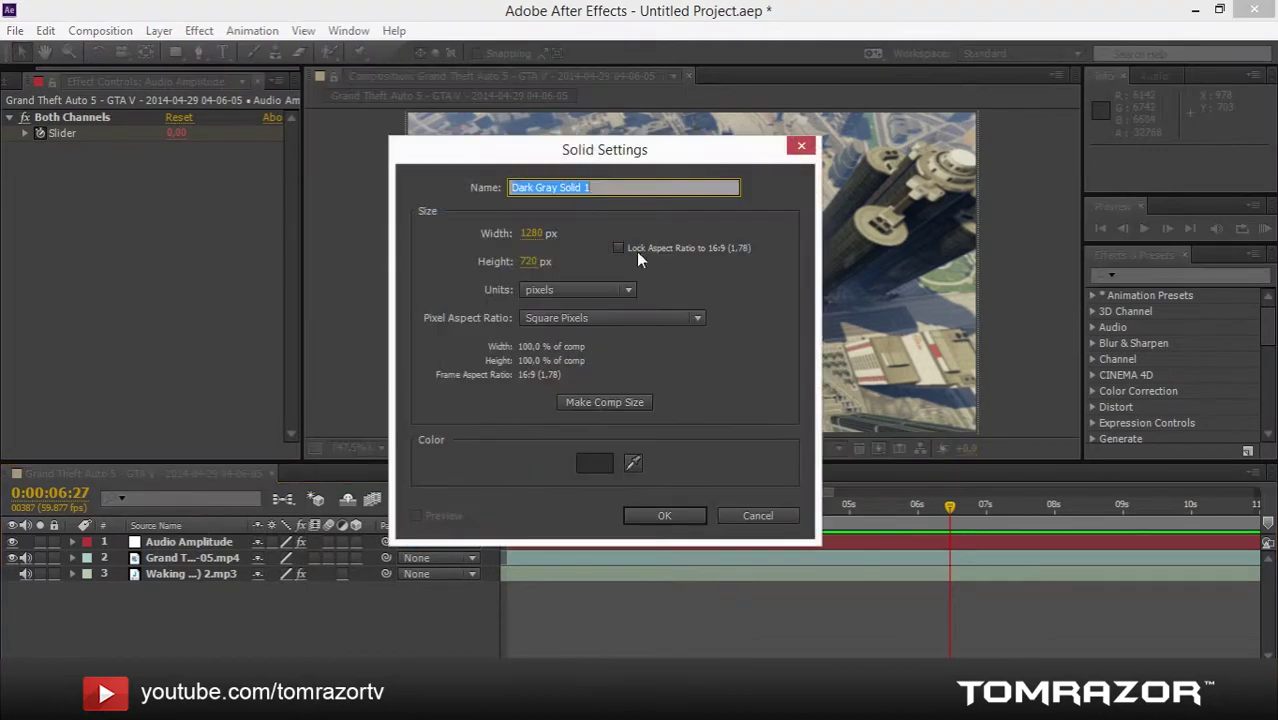
left_click(594, 462)
left_click(84, 645)
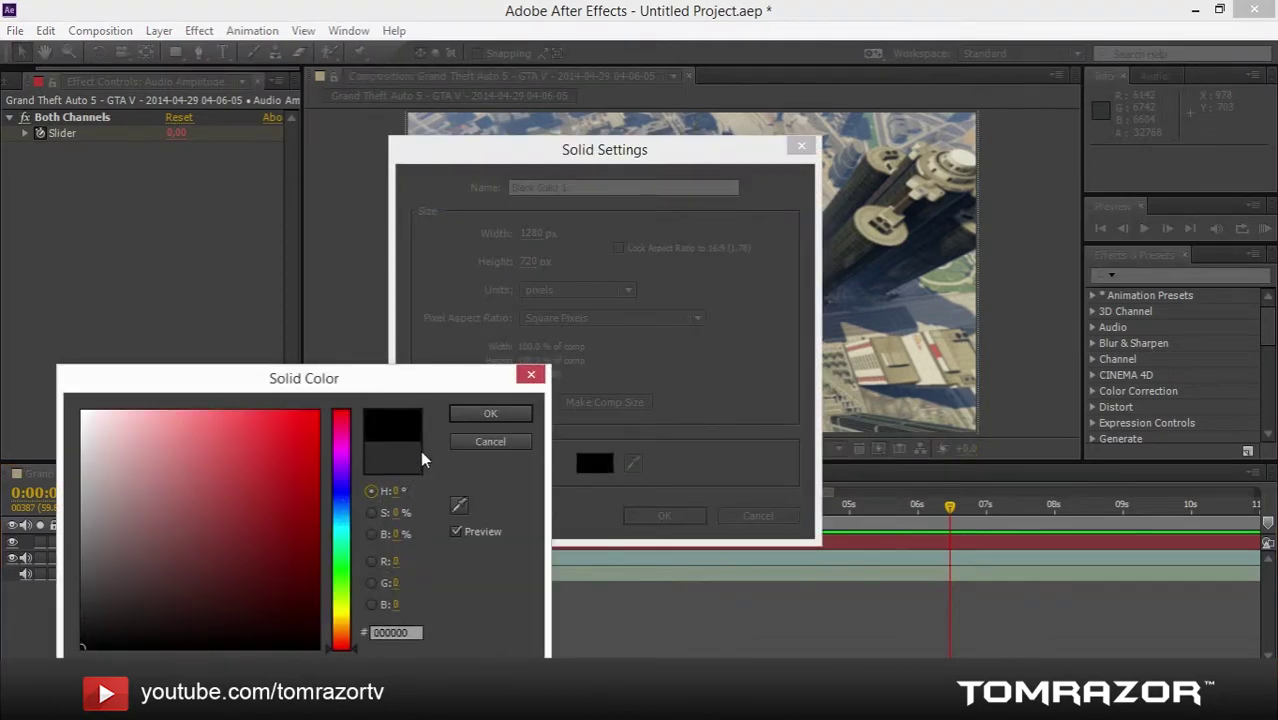
left_click(489, 414)
left_click(664, 515)
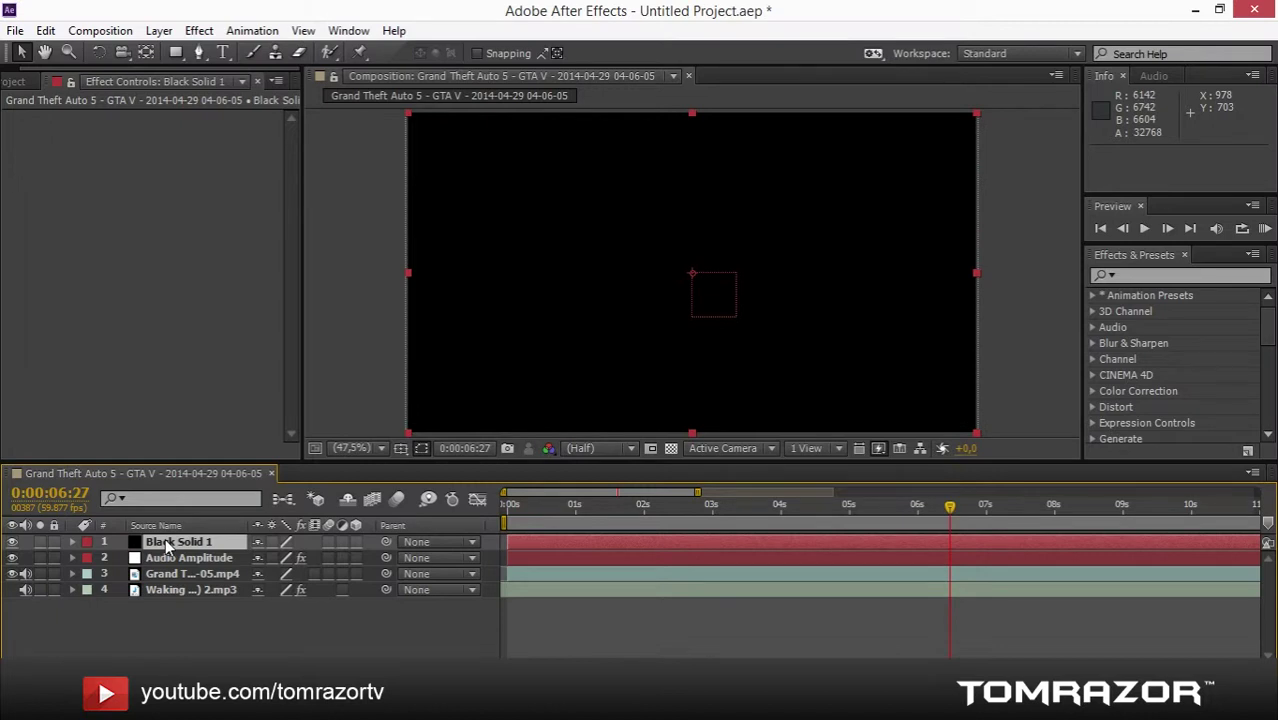
Step: Add an expression to the black solid's Opacity that links it to the Both Channels slider of the Audio Amplitude layer
key("t")
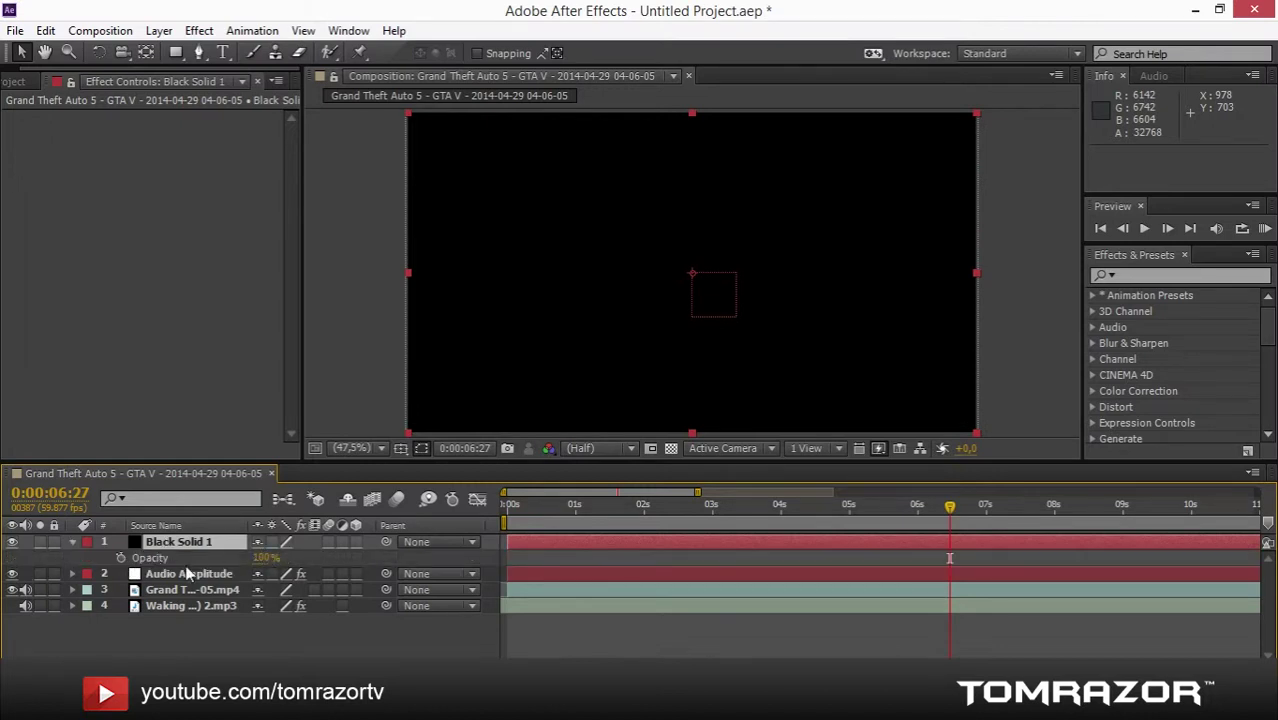
left_click(121, 559, "alt")
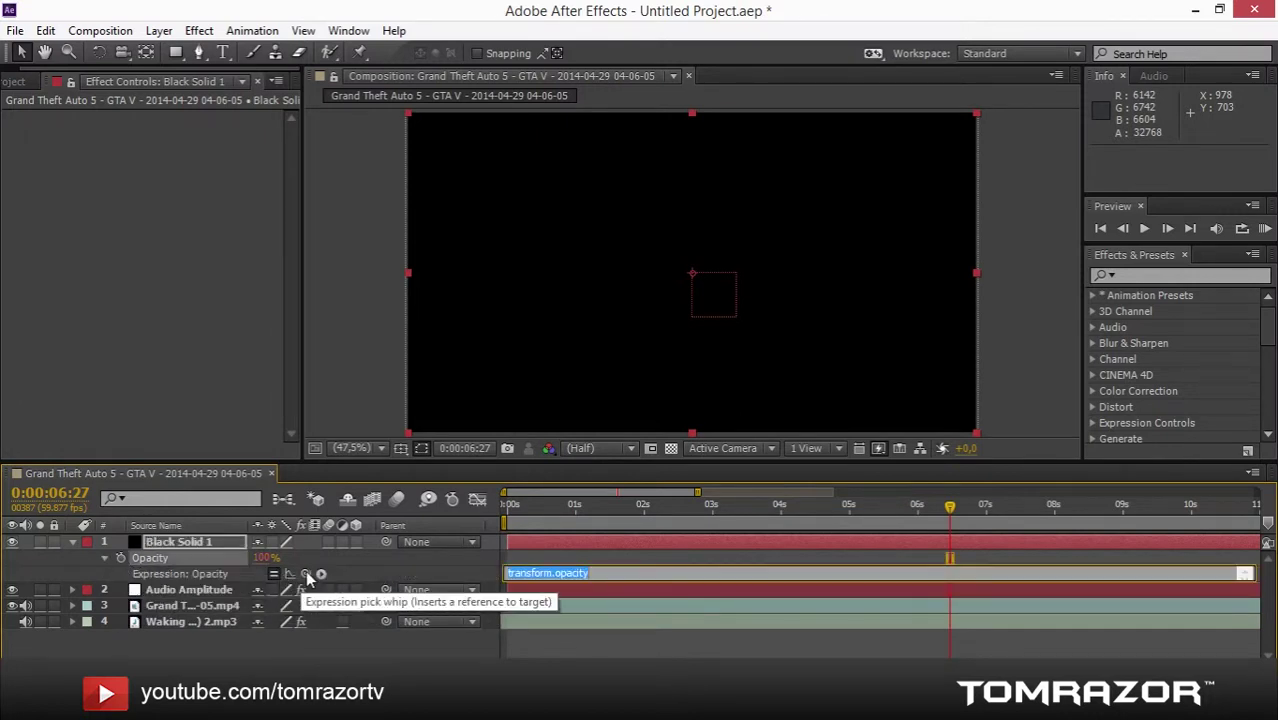
left_click(72, 590)
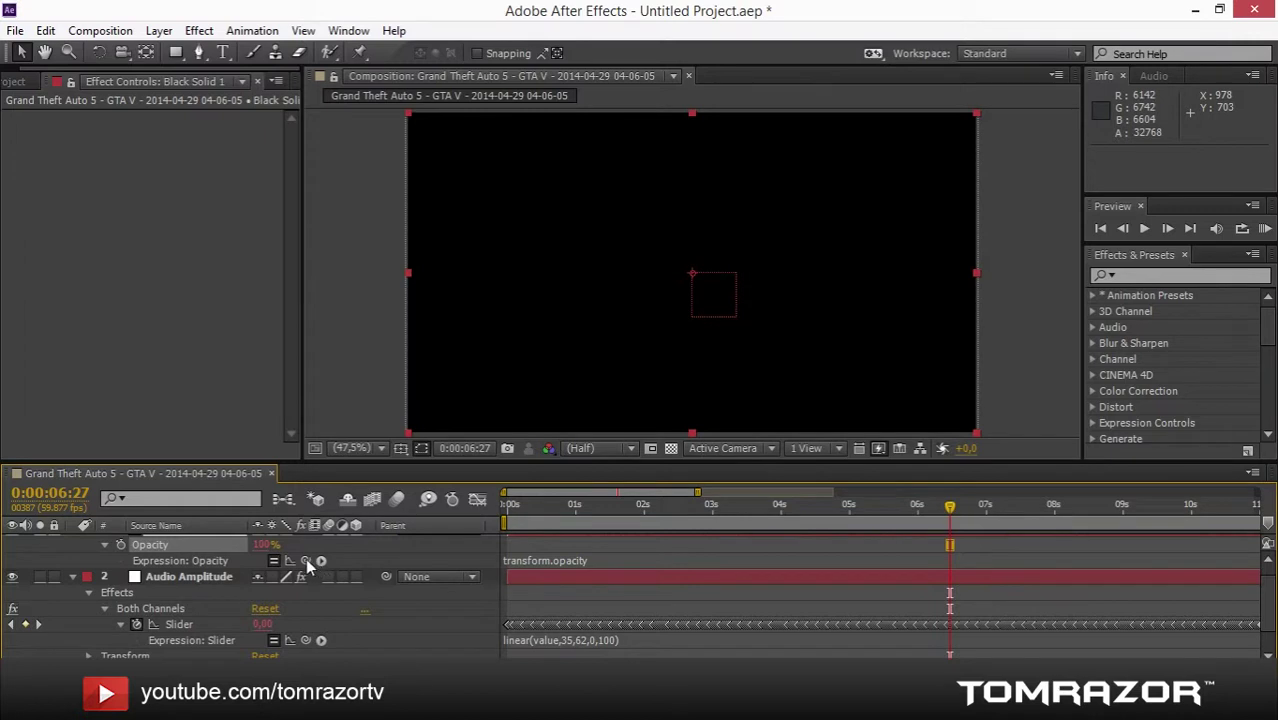
scroll(297, 587, "up", 1)
left_click_drag(305, 571, 194, 636)
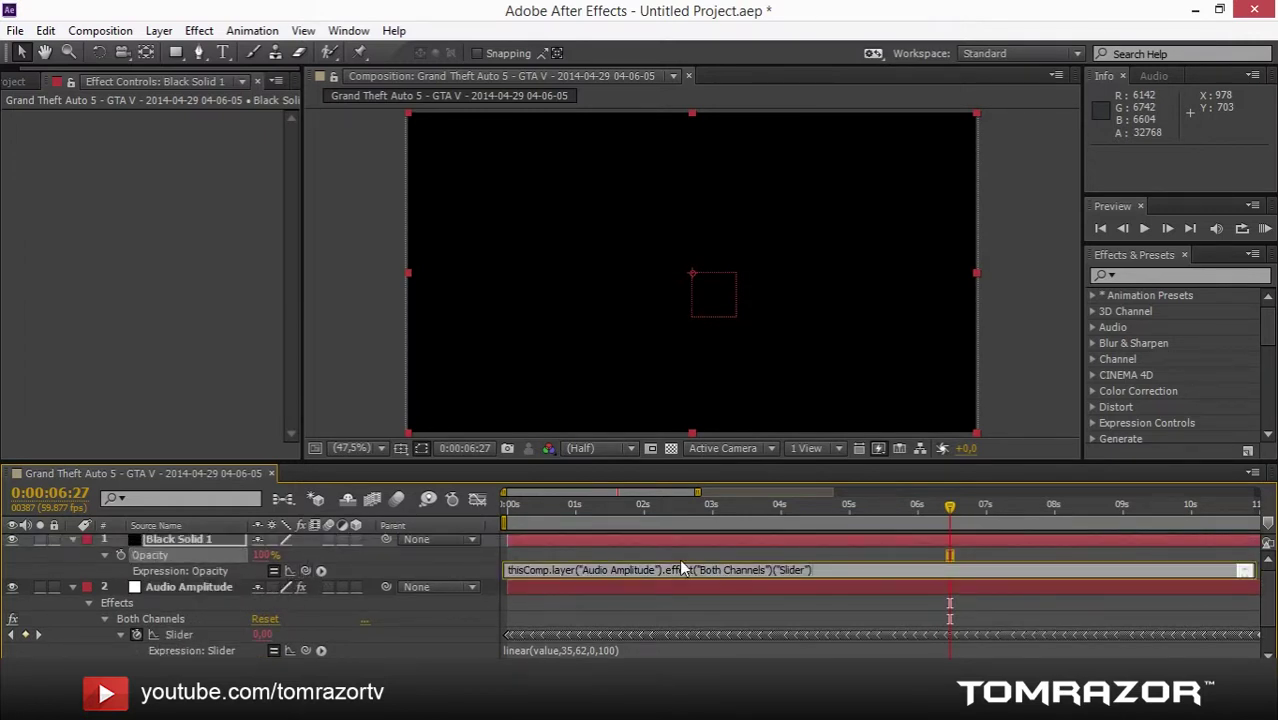
left_click(1026, 425)
Step: Play a RAM preview of the composition to check how the black solid flashes with the music
left_click(1265, 228)
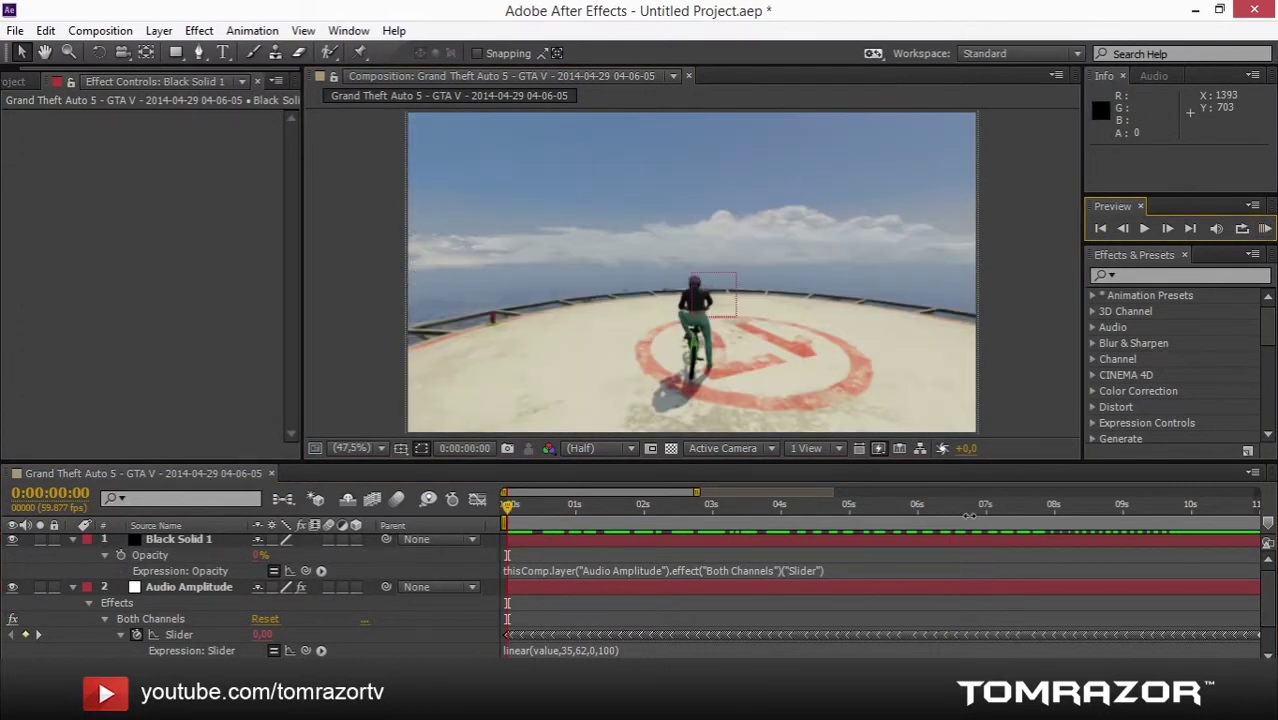
left_click_drag(697, 492, 758, 492)
left_click_drag(600, 492, 750, 492)
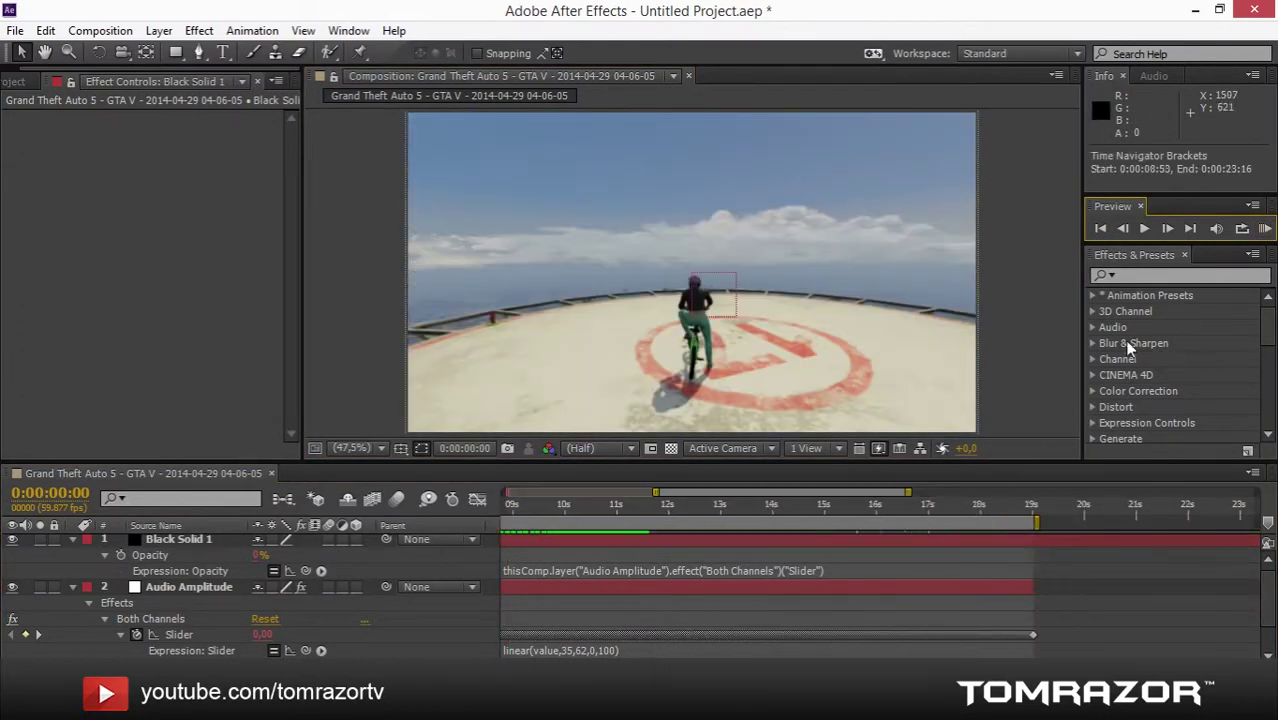
left_click(1263, 230)
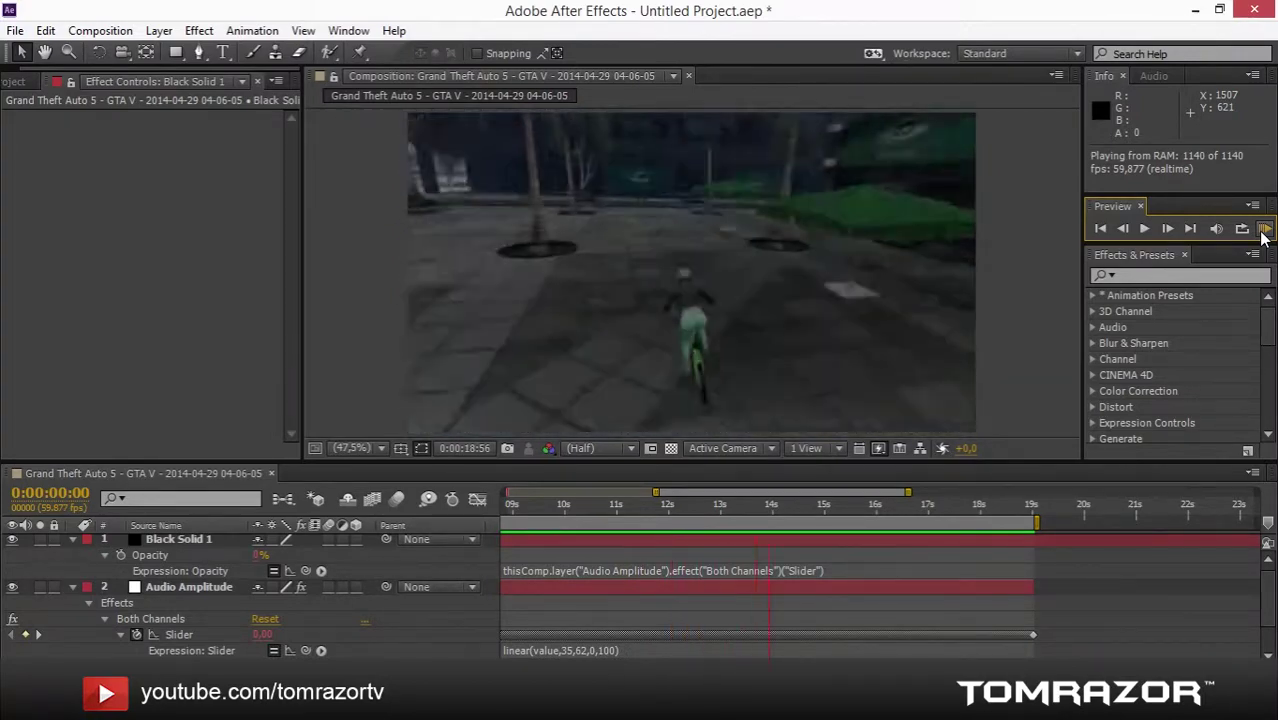
left_click(1146, 227)
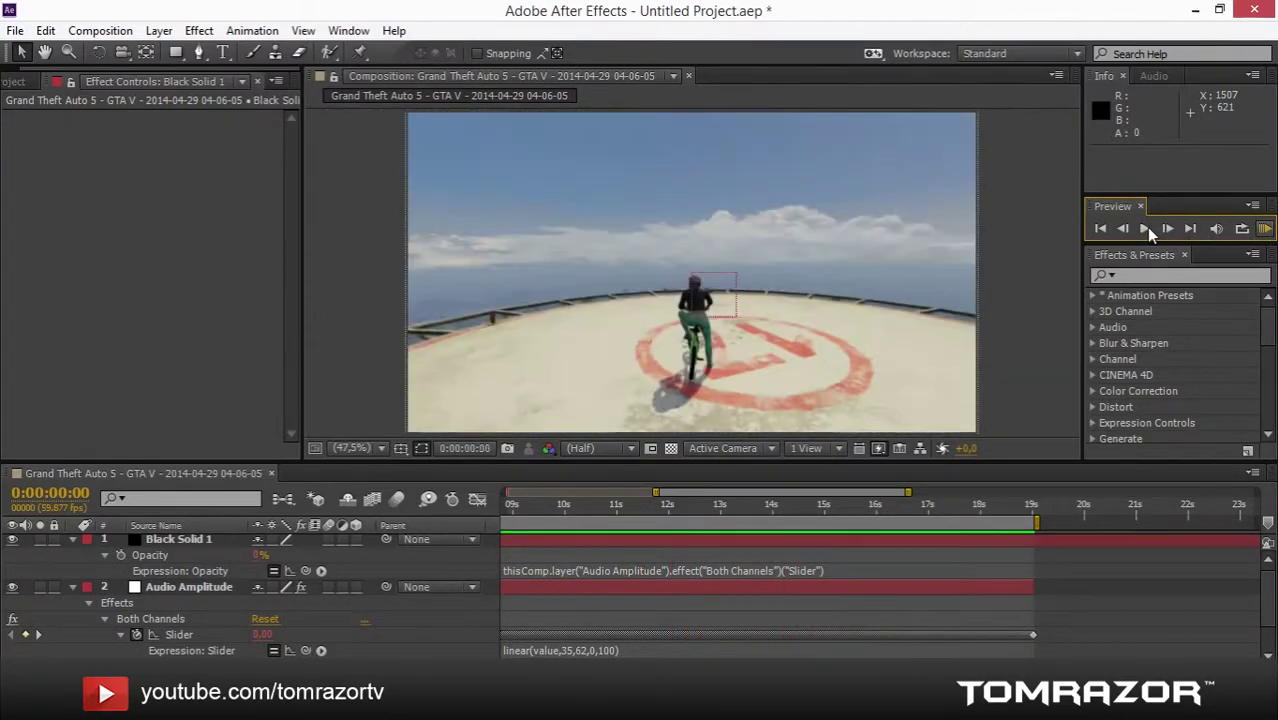
Step: Trim the end of the black solid layer at 0:00:11:34
left_click(752, 505)
left_click_drag(752, 503, 646, 506)
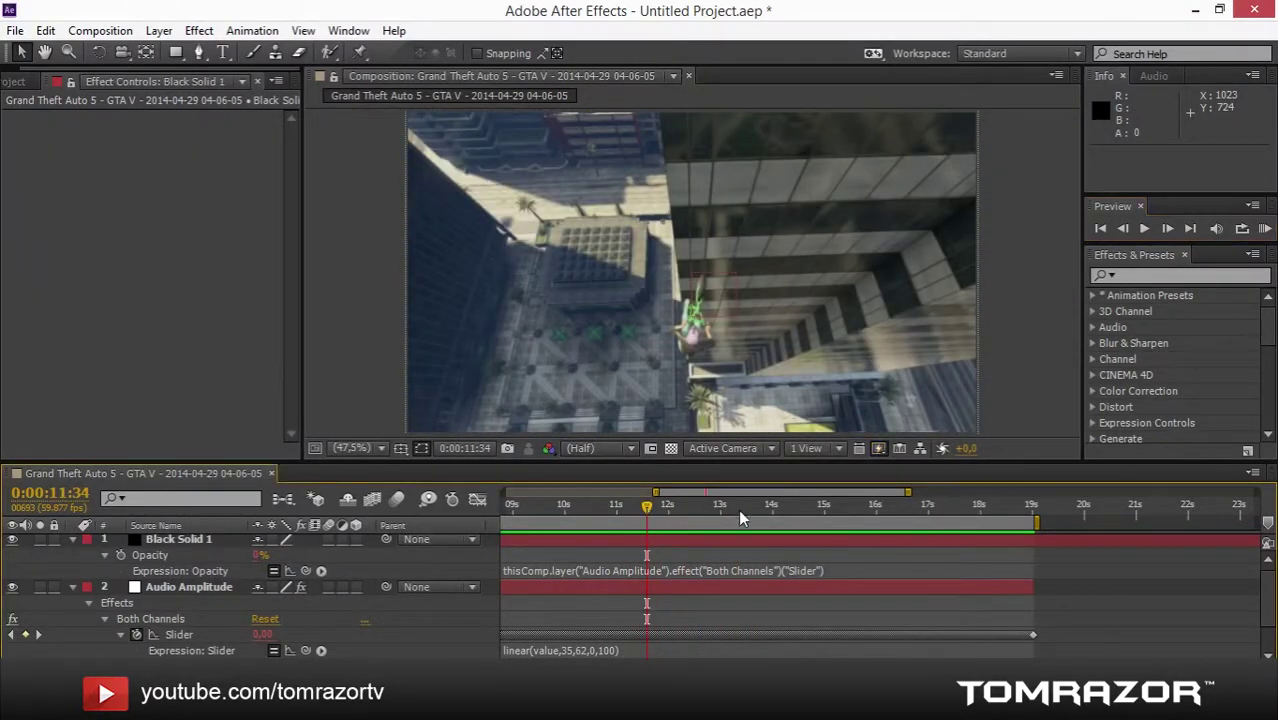
left_click(645, 539)
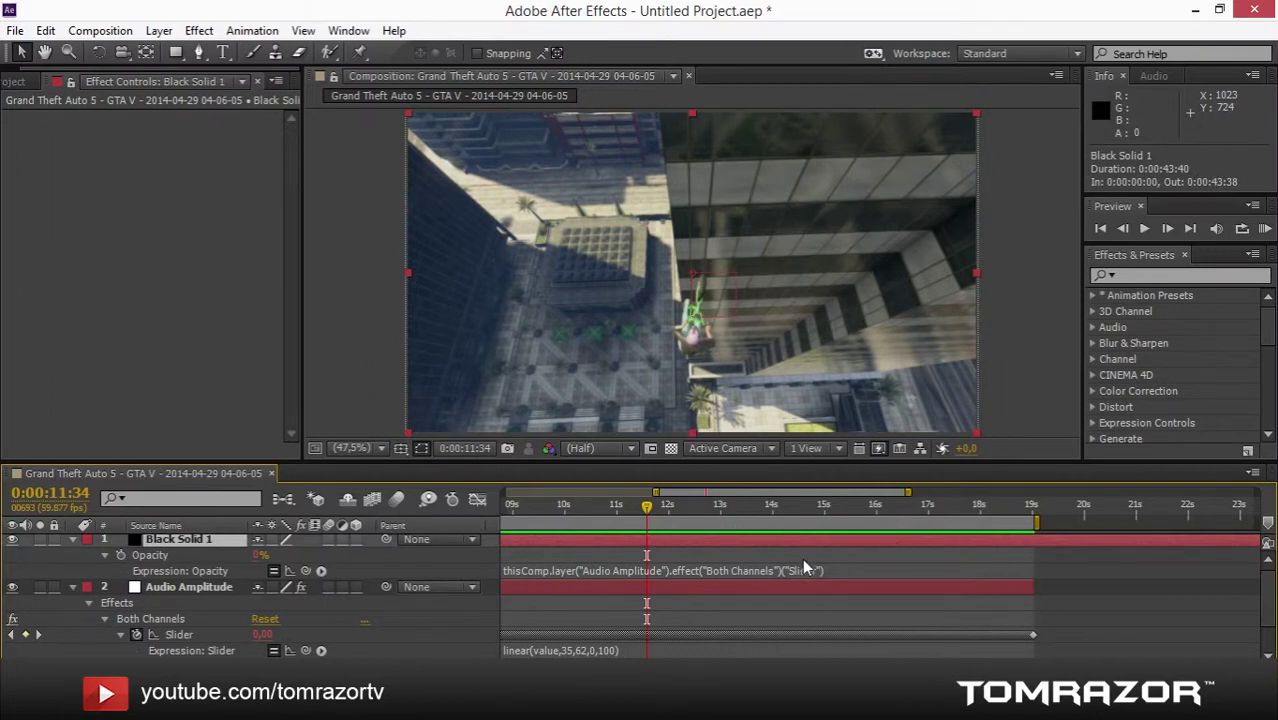
key("ctrl+d")
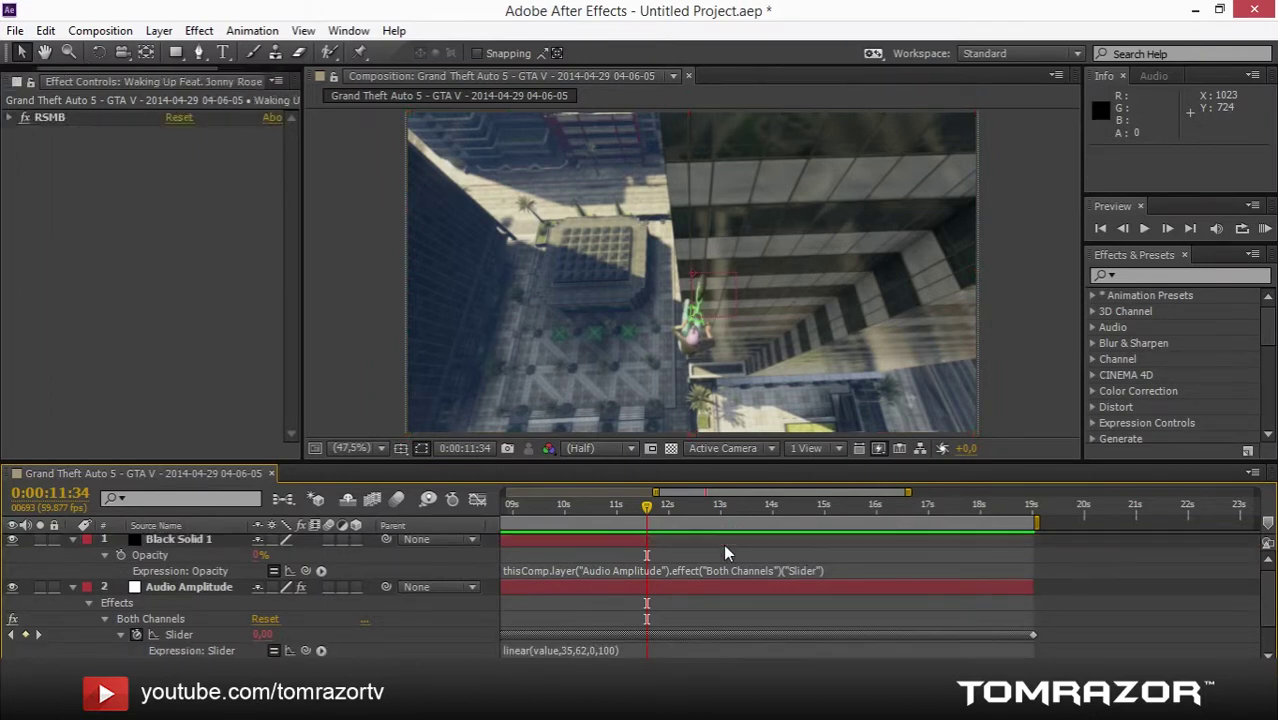
Step: Preview the composition from its first frame to check the shortened flashing effect
left_click(1100, 228)
left_click(1265, 229)
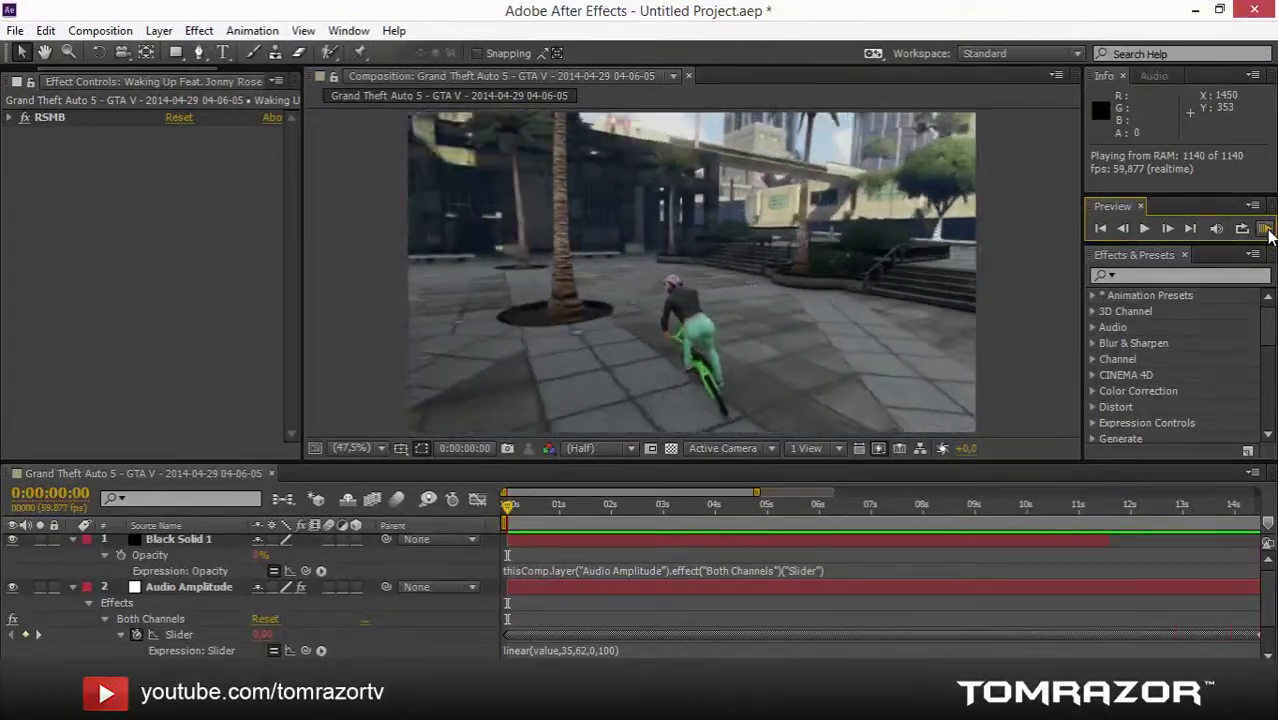
left_click(1266, 230)
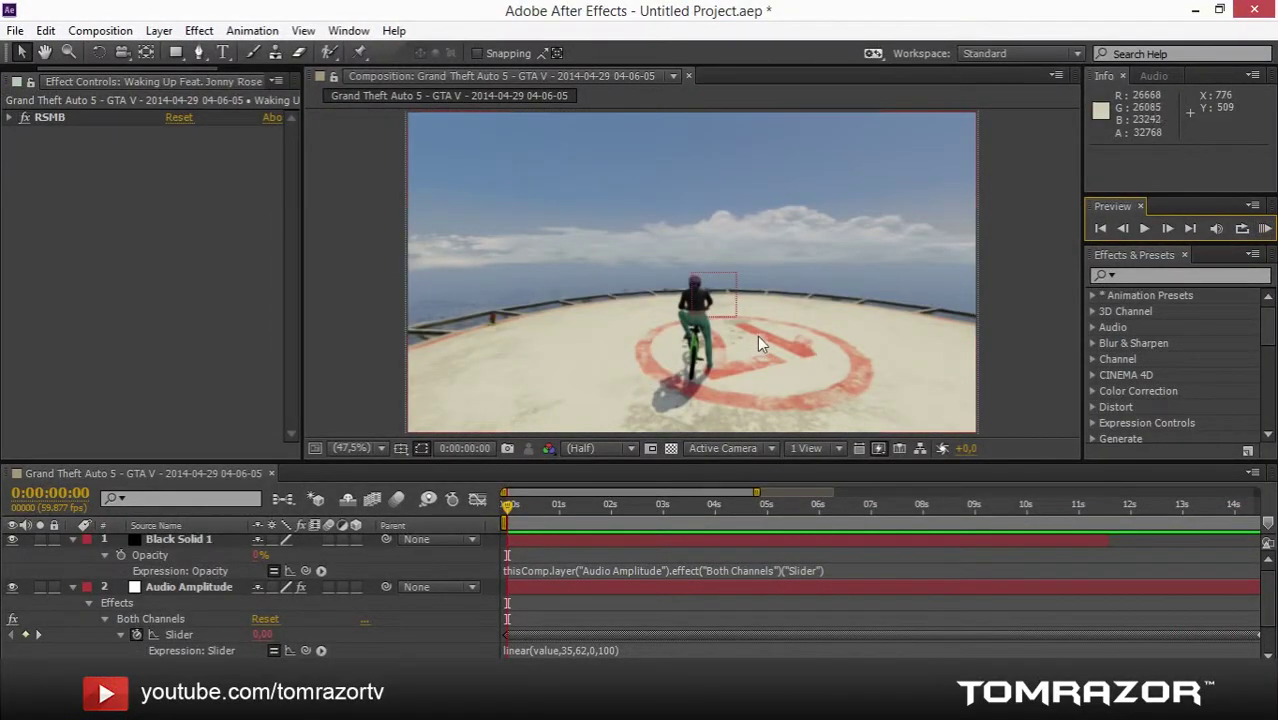
left_click(1022, 341)
Step: Create an adjustment layer above the black solid and apply the Looks effect to it
left_click(162, 540)
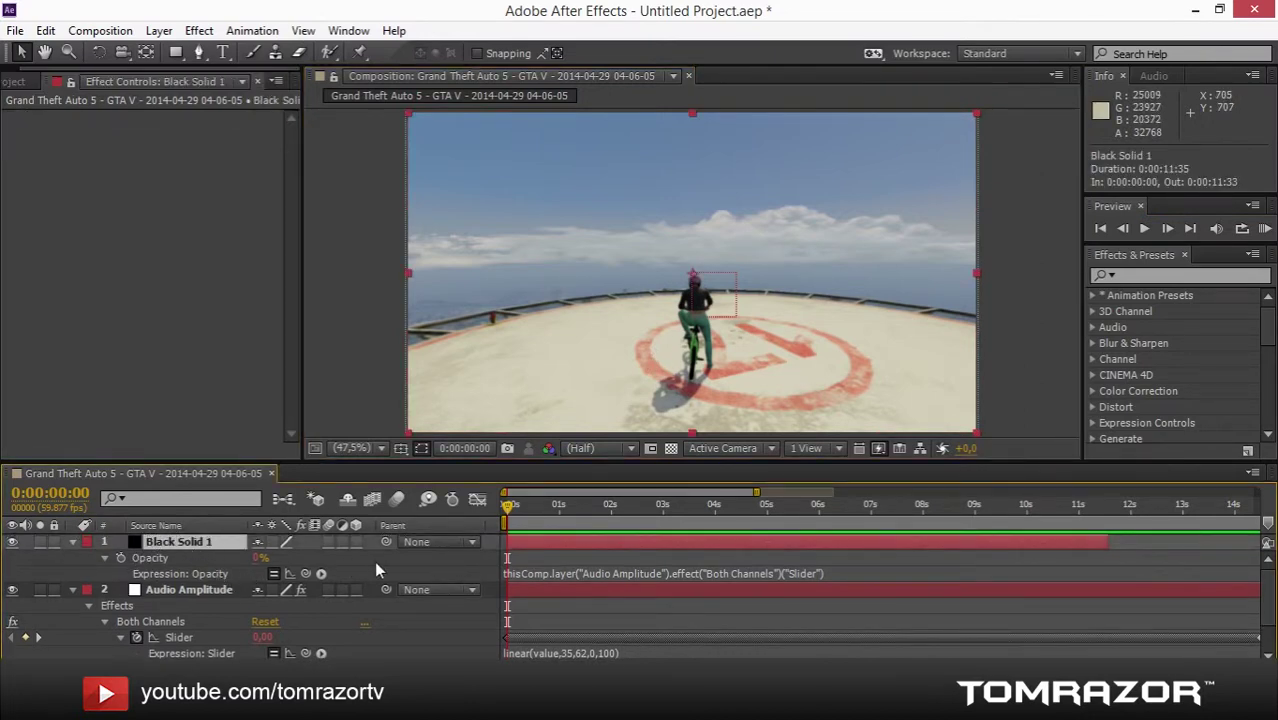
right_click(450, 561)
mouse_move(630, 368)
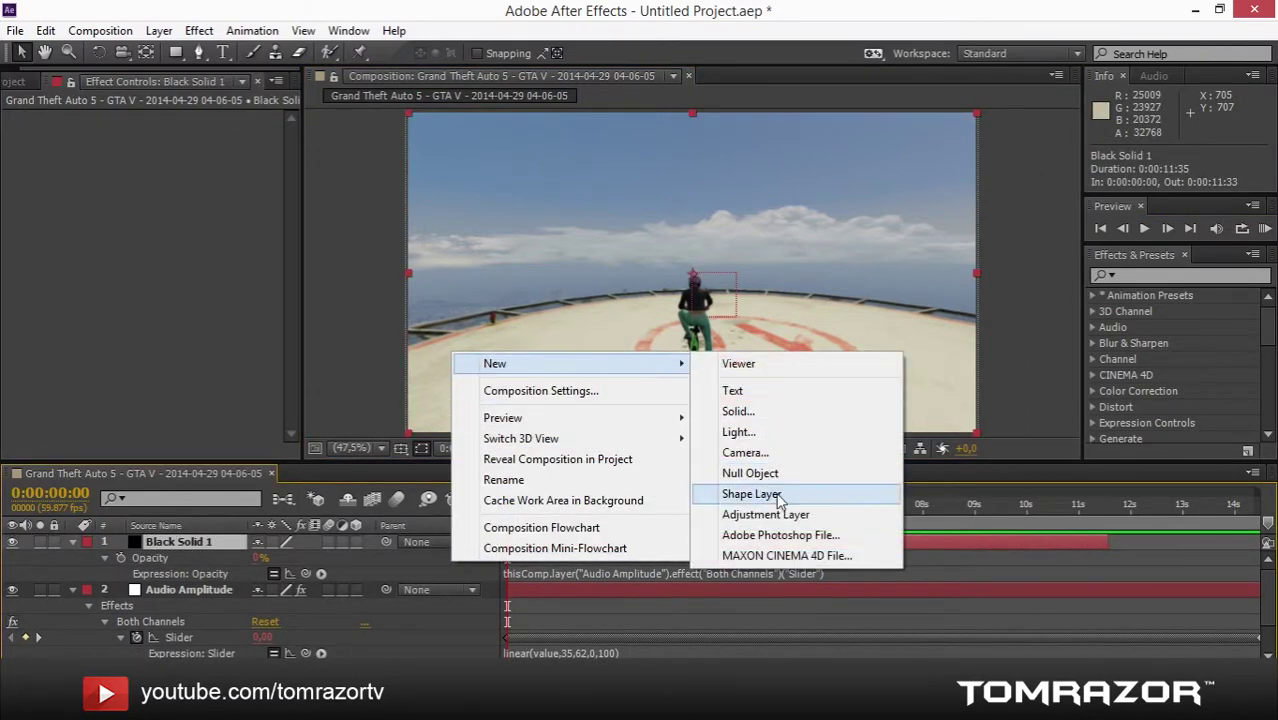
left_click(832, 514)
left_click(1163, 274)
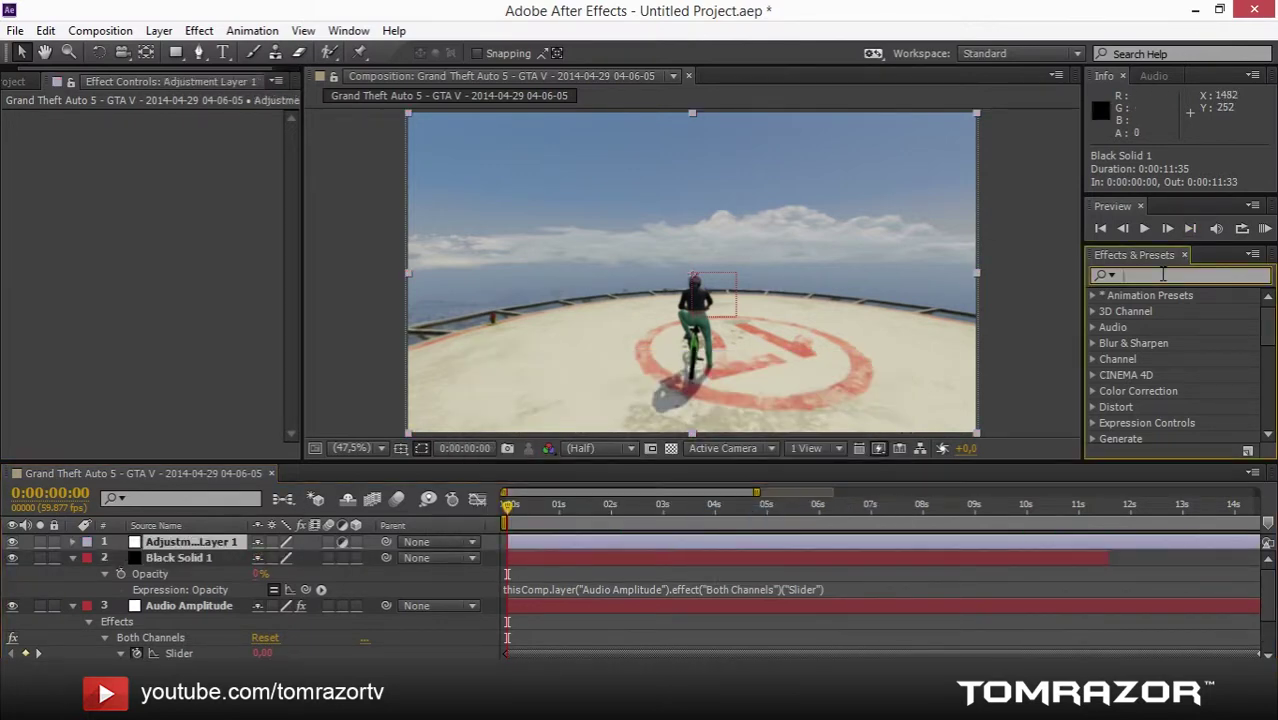
type("look")
left_click_drag(1147, 310, 205, 537)
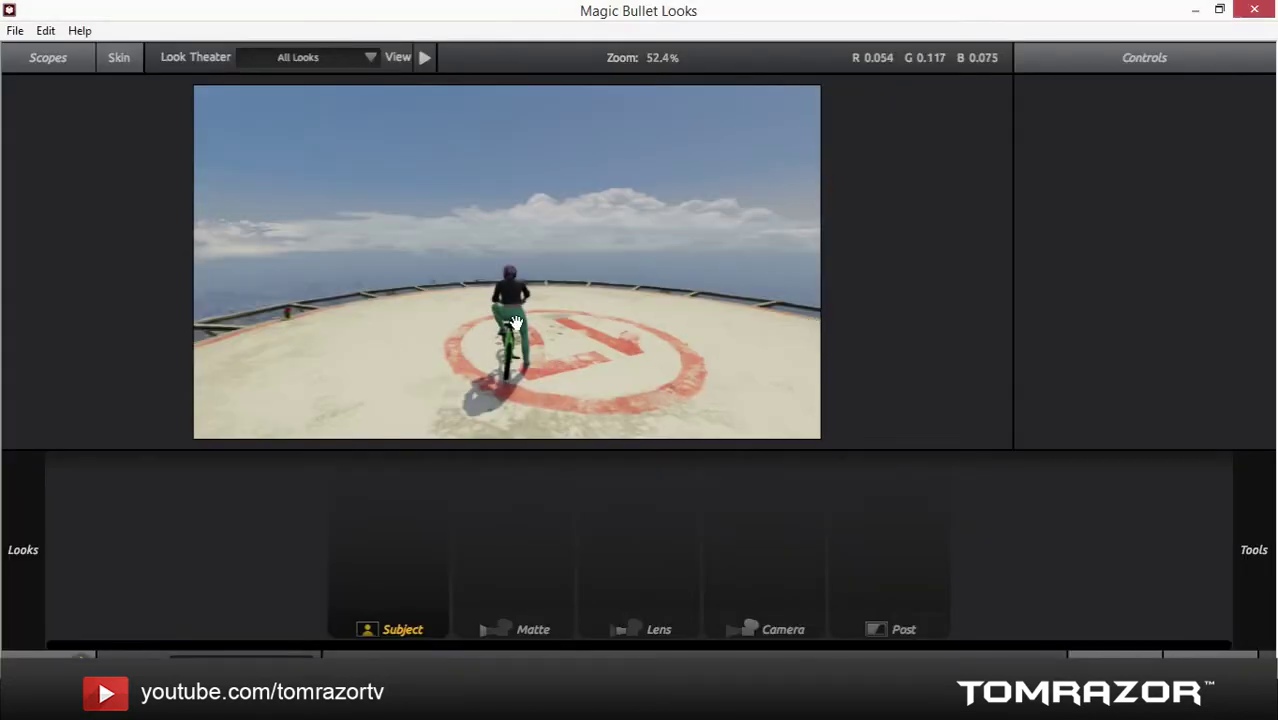
Step: Choose the Blockbuster preset in Magic Bullet Looks and apply it, returning to the After Effects composition
mouse_move(3, 331)
scroll(229, 295, "down", 3)
scroll(229, 300, "down", 1)
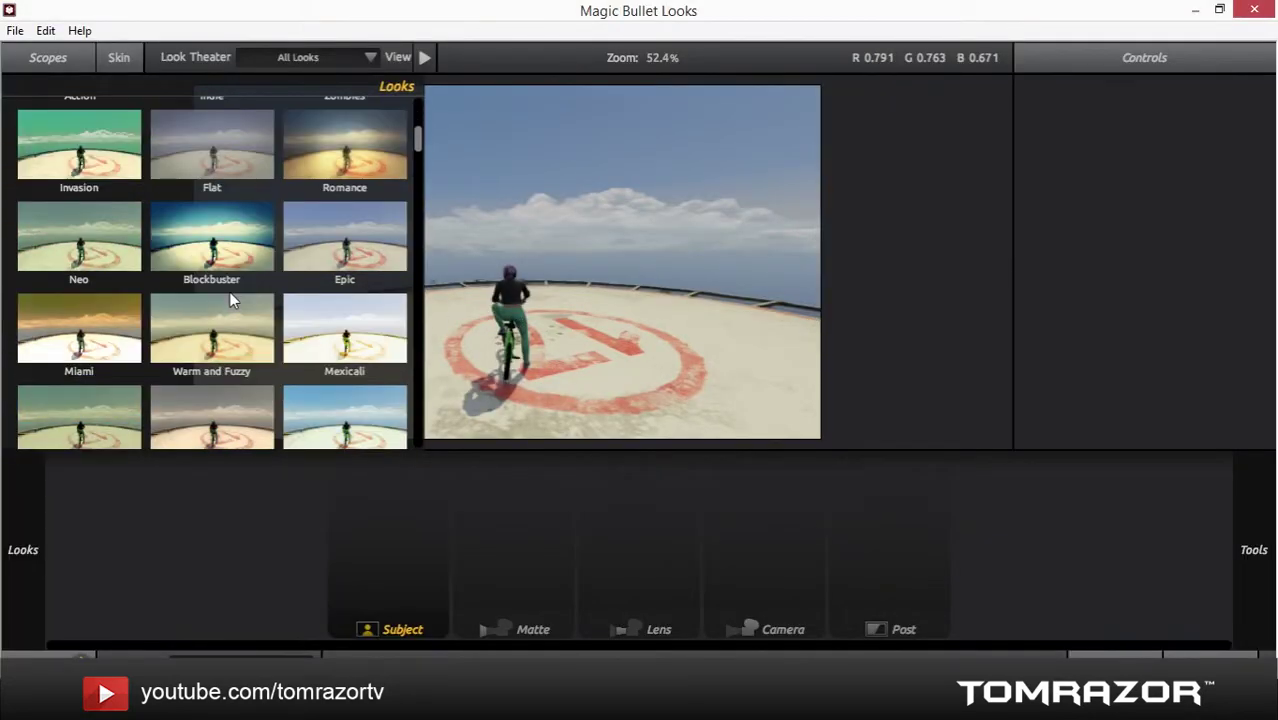
left_click(254, 230)
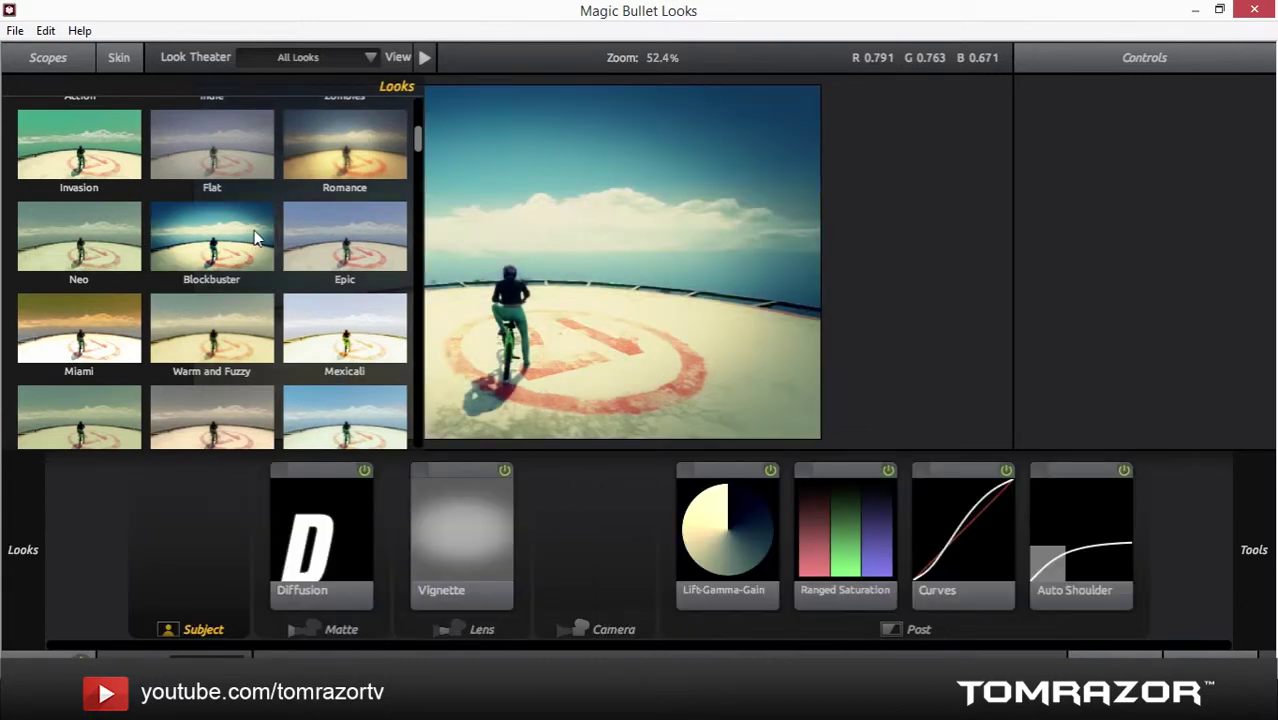
left_click(1235, 700)
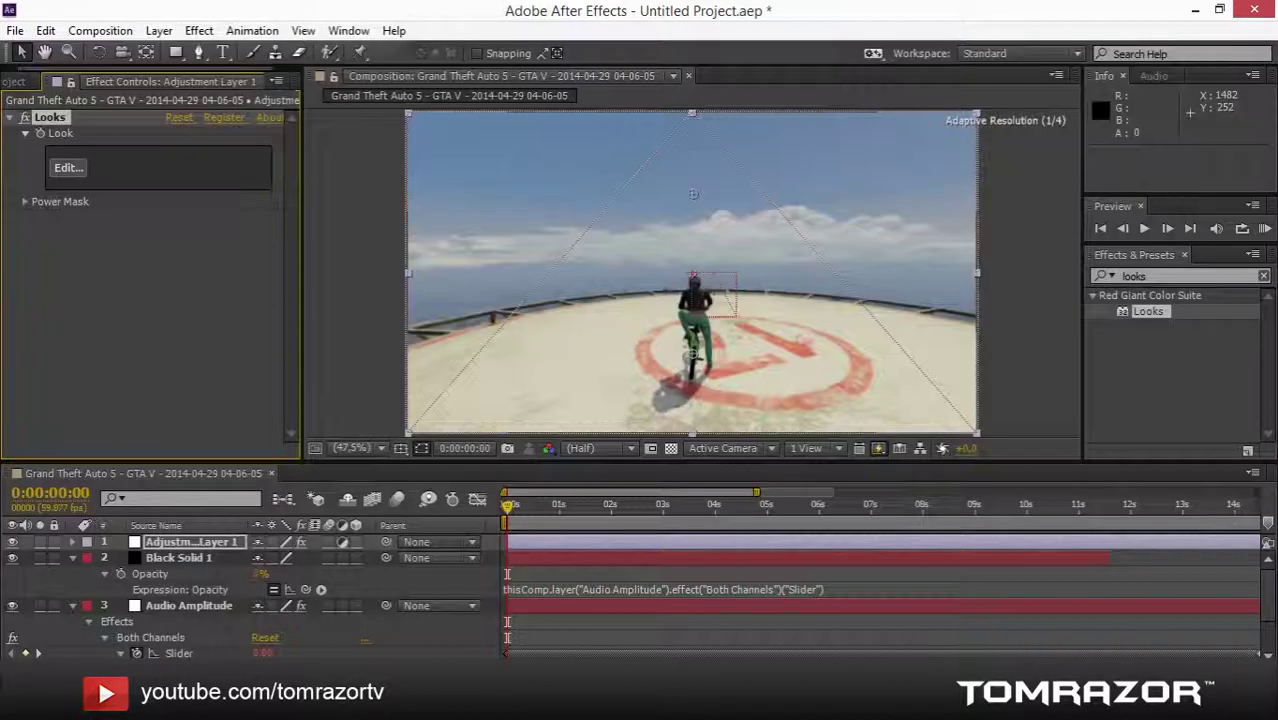
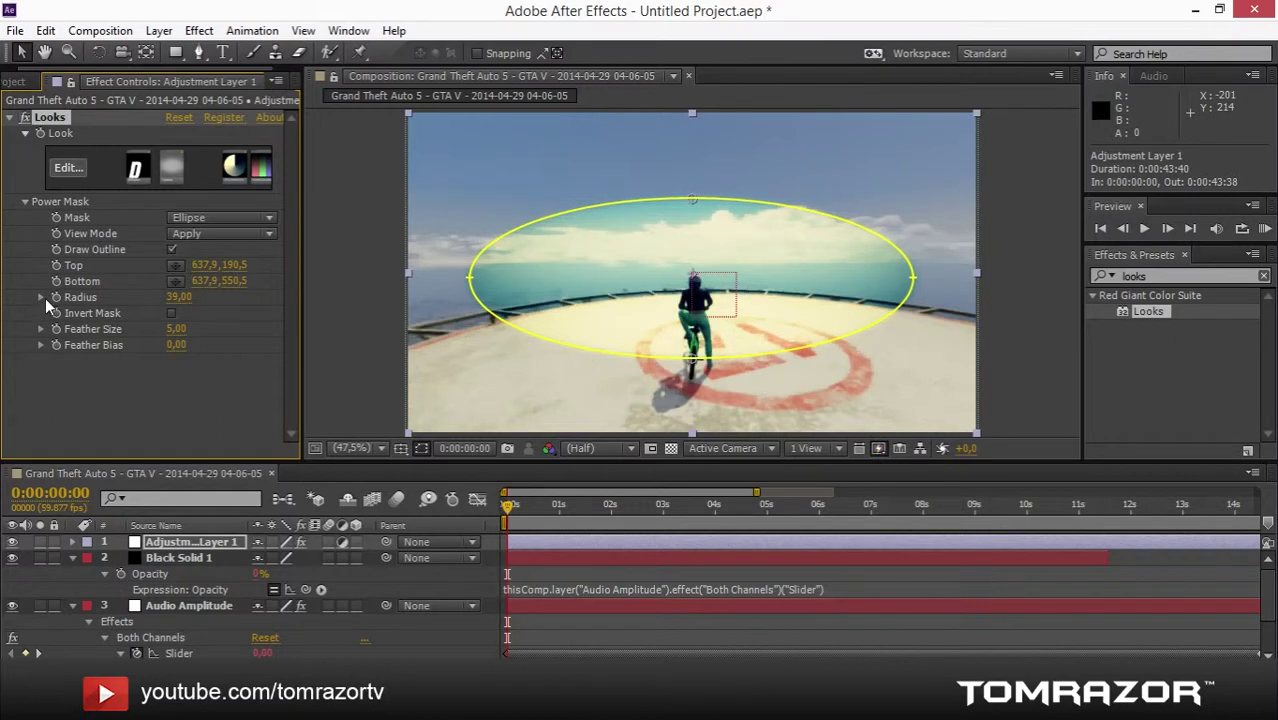
Step: Invert the ellipse power mask of the Looks effect and set its radius to 40
left_click(41, 297)
left_click(172, 312)
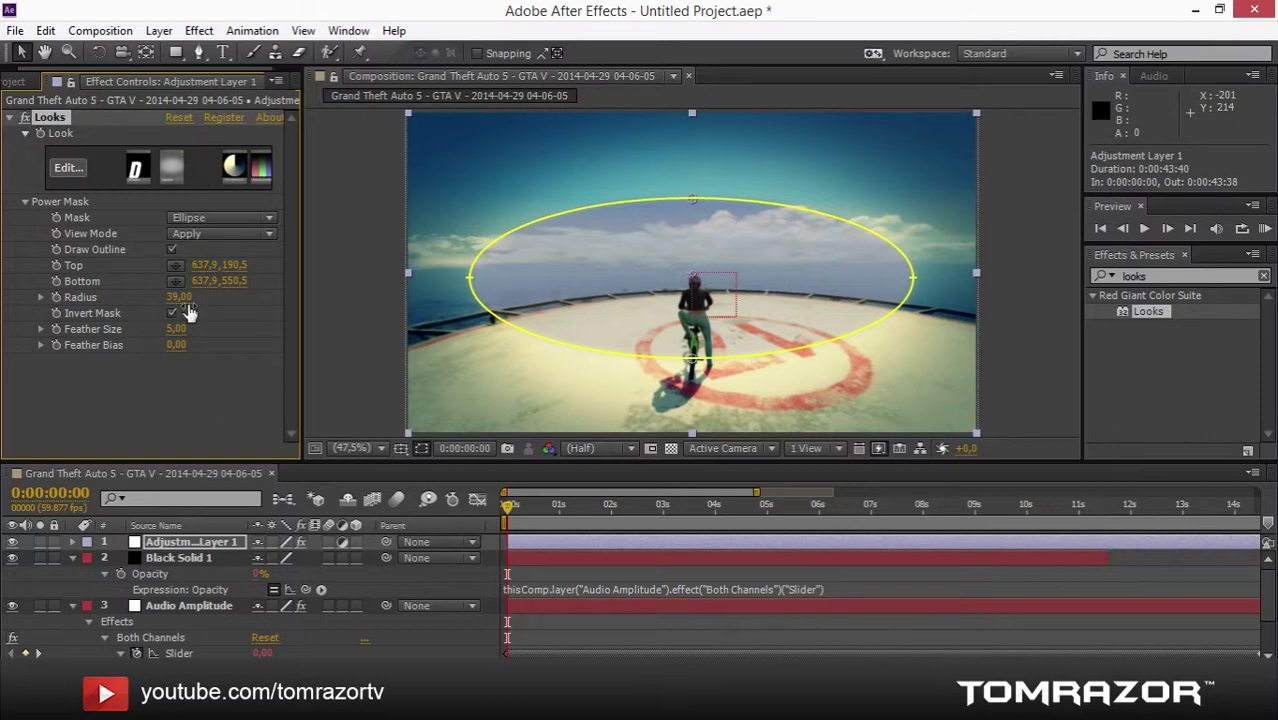
left_click_drag(177, 297, 176, 298)
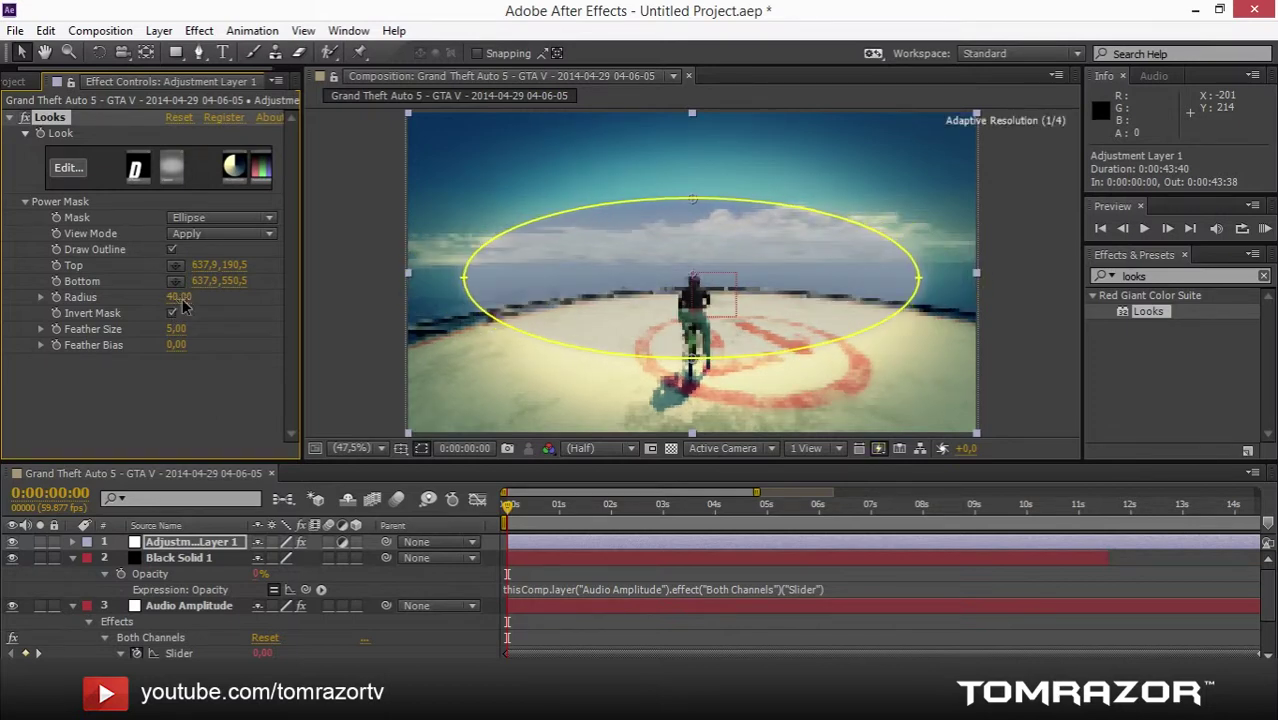
Step: Try the power mask's other view modes and return the view mode to Apply
left_click(224, 235)
left_click(240, 274)
left_click(240, 233)
left_click(270, 290)
left_click(239, 235)
left_click(238, 251)
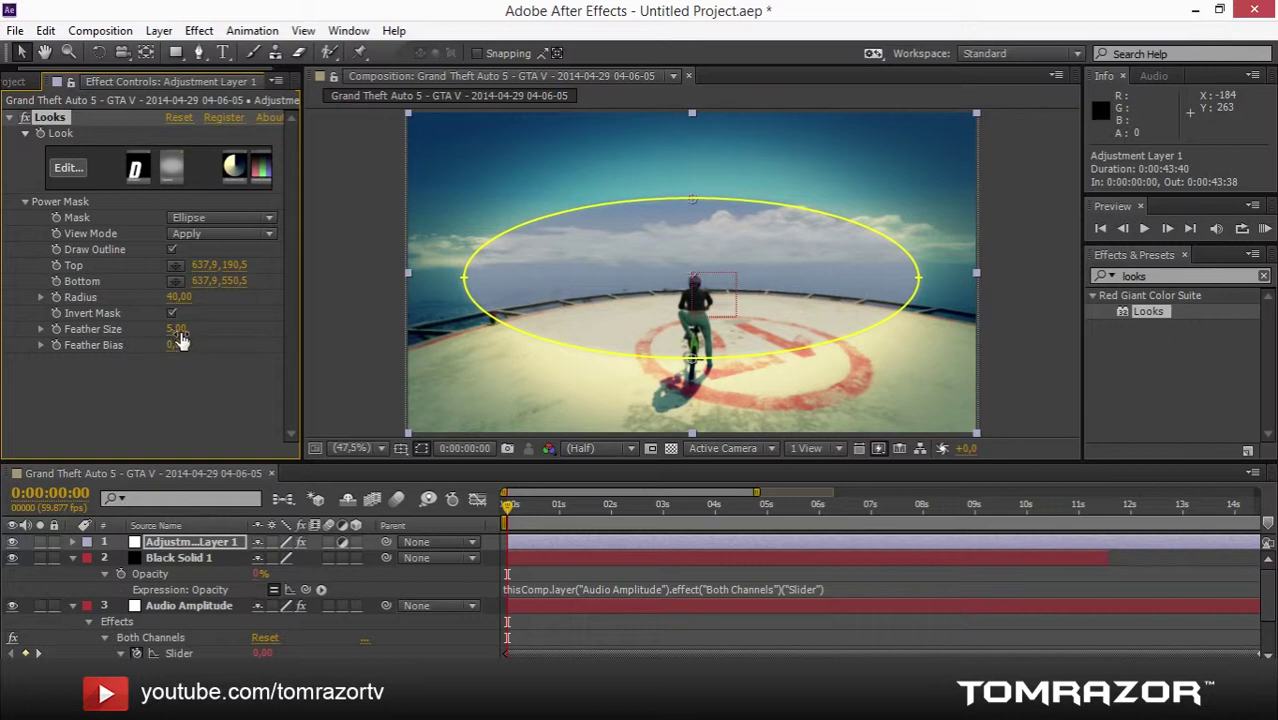
left_click(371, 241)
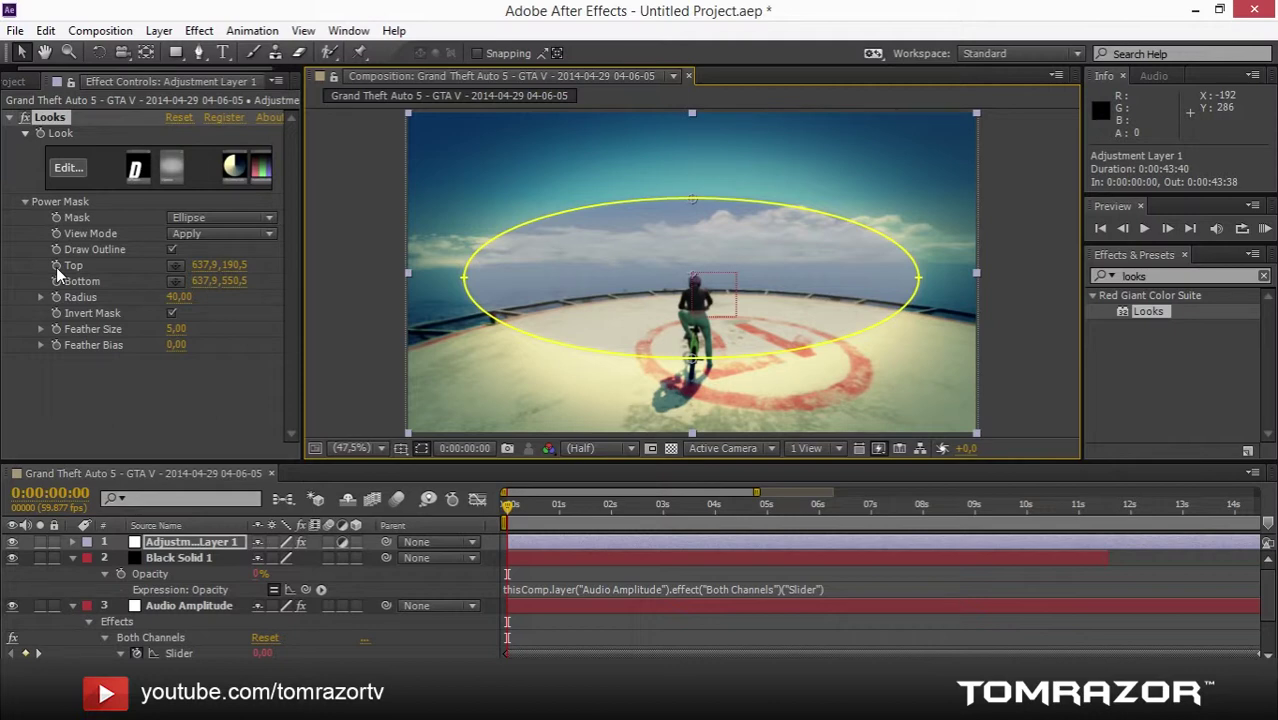
Step: View the masked look without its outline, then restore the adjustment layer's power mask to None with radius 25 and no inversion
left_click(26, 202)
left_click(326, 257)
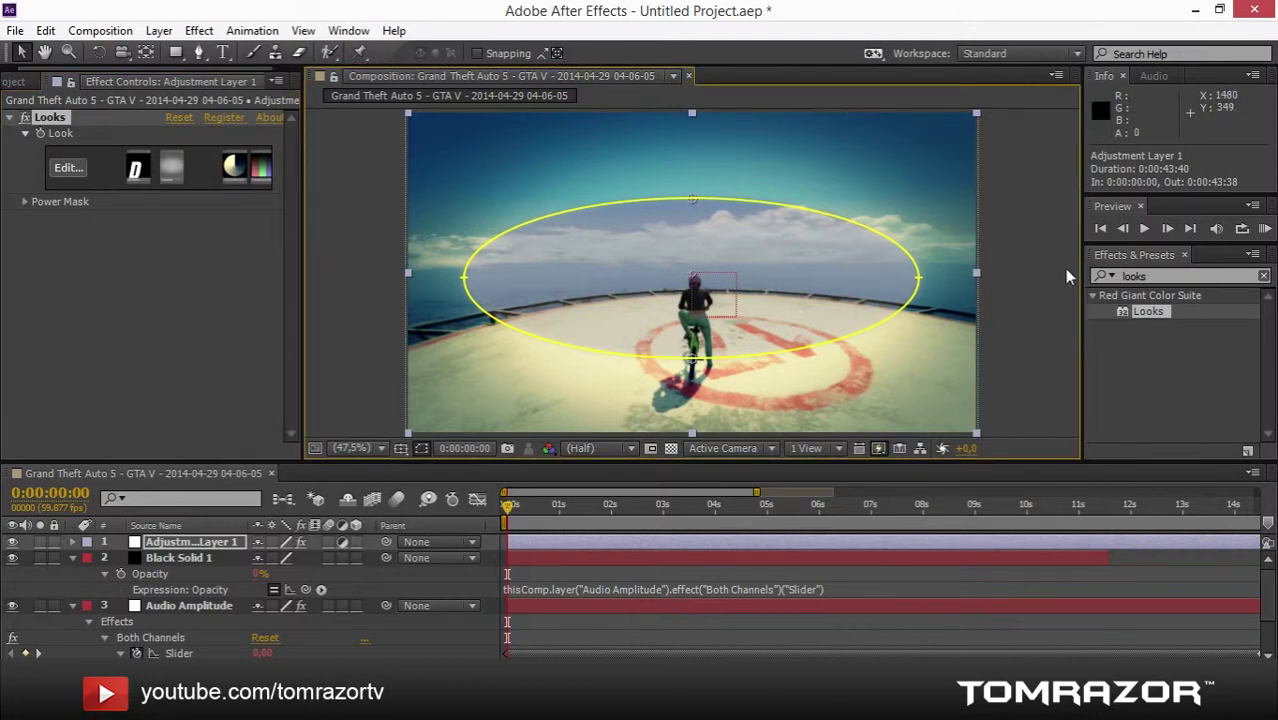
left_click(618, 603)
left_click(618, 559)
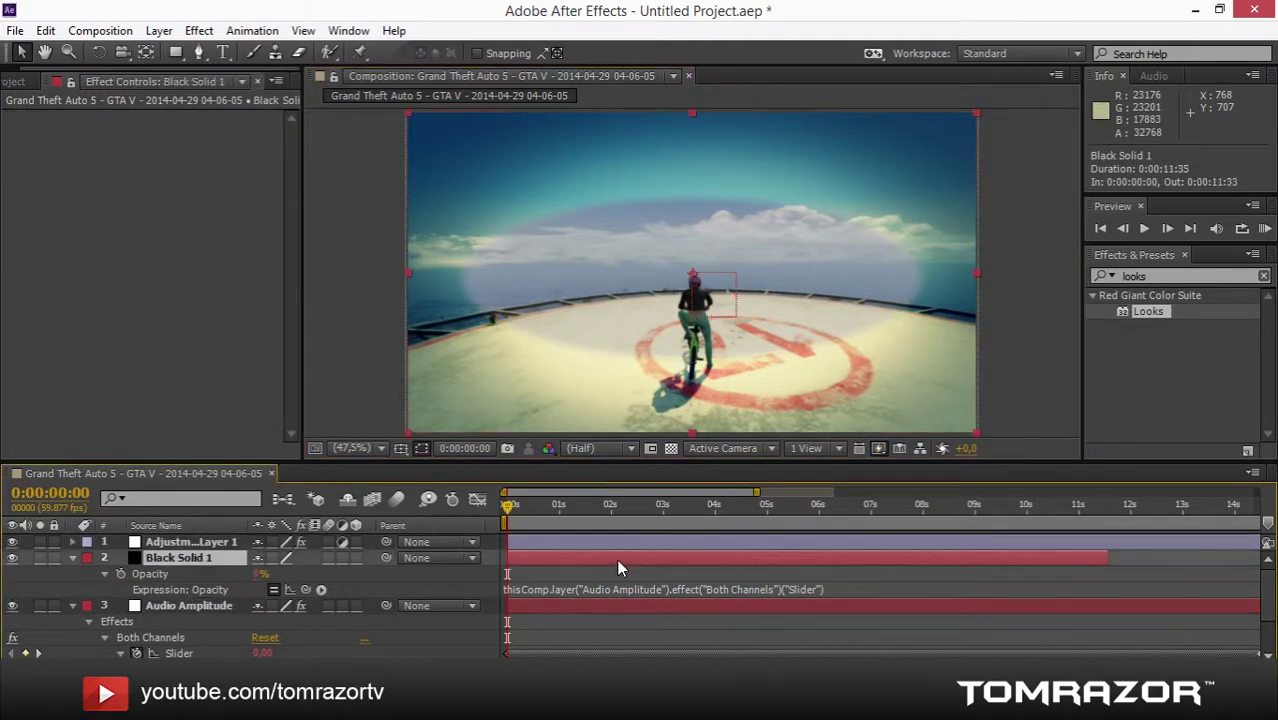
left_click(184, 543)
left_click(44, 205)
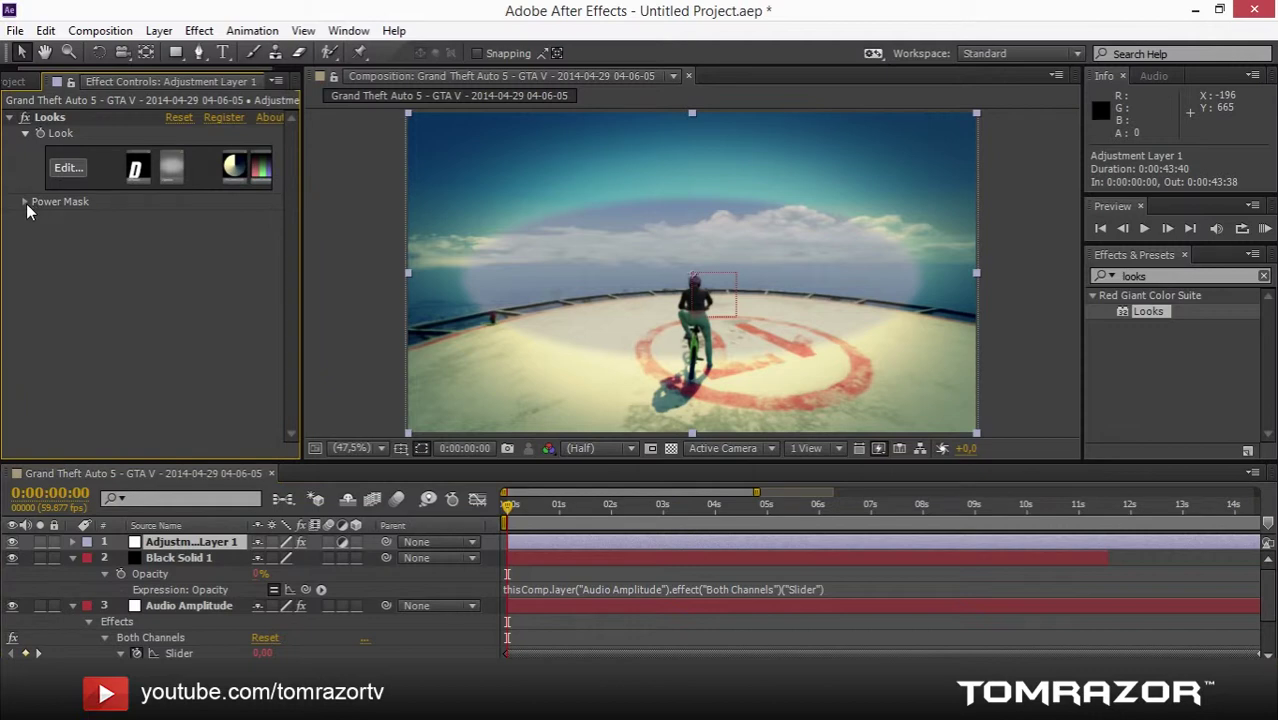
left_click(25, 202)
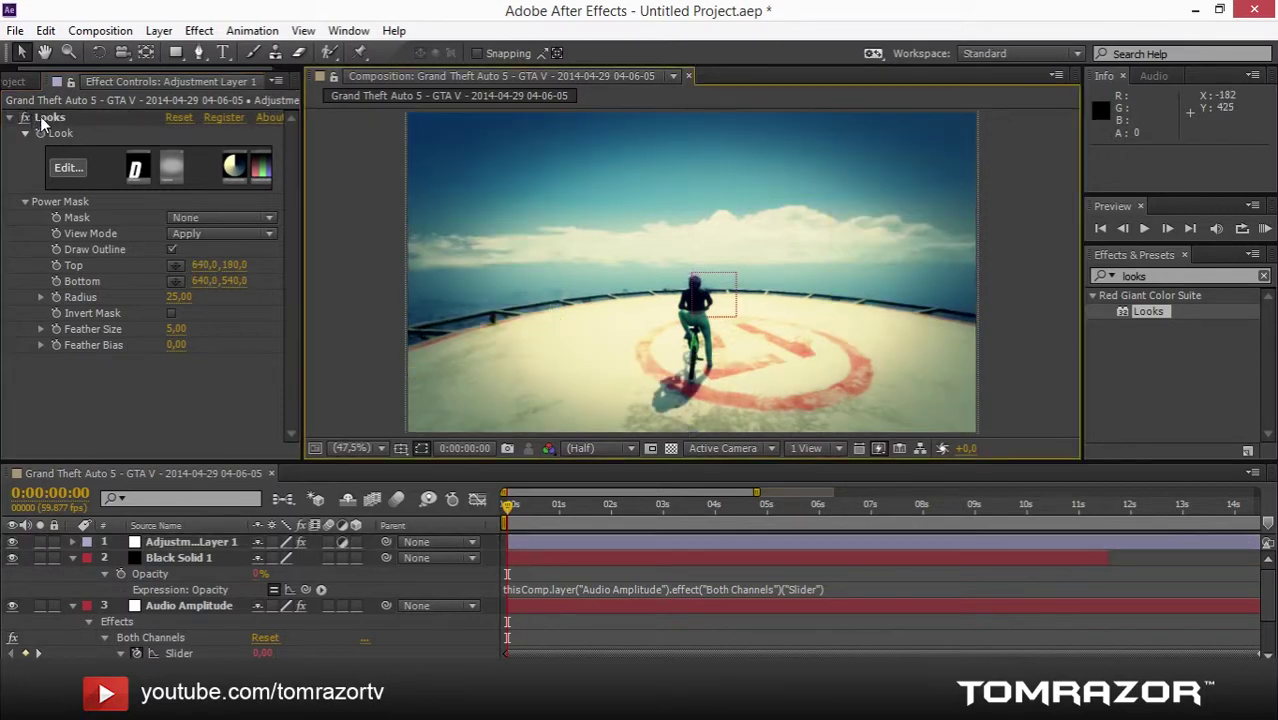
Step: Collapse the Looks effect's settings and select the adjustment layer in the timeline
left_click(9, 117)
left_click(210, 557)
left_click(223, 542)
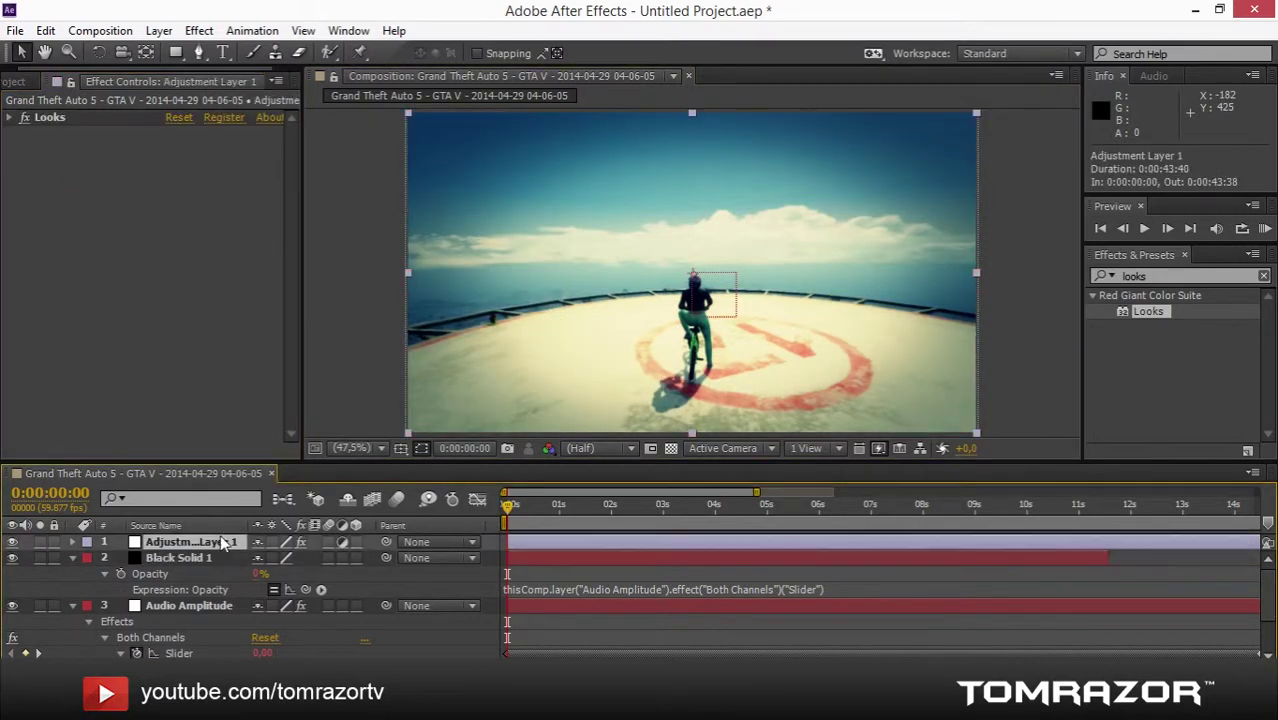
Step: Link the adjustment layer's opacity by expression to the Both Channels slider of the Audio Amplitude layer
key("t")
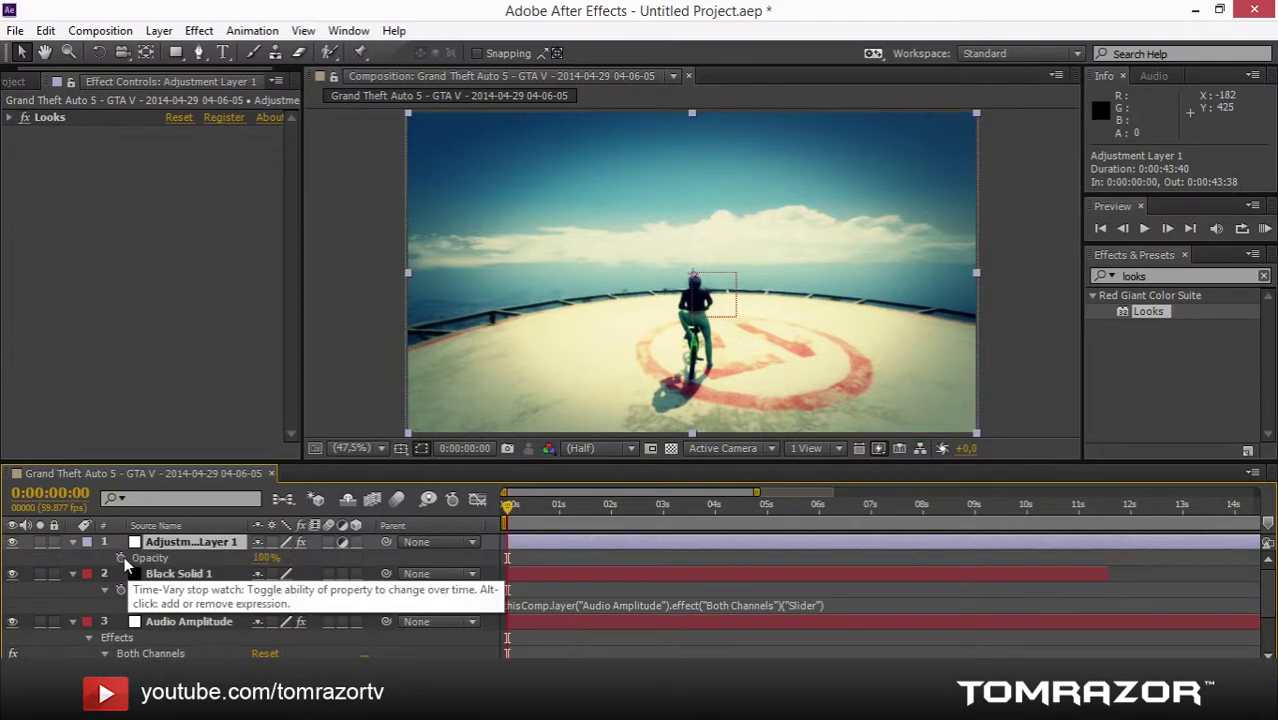
left_click(124, 556, "alt")
left_click_drag(305, 573, 204, 643)
Step: Play a RAM preview of the composition to check the music-synced look, stop it and deselect the adjustment layer
left_click(1265, 229)
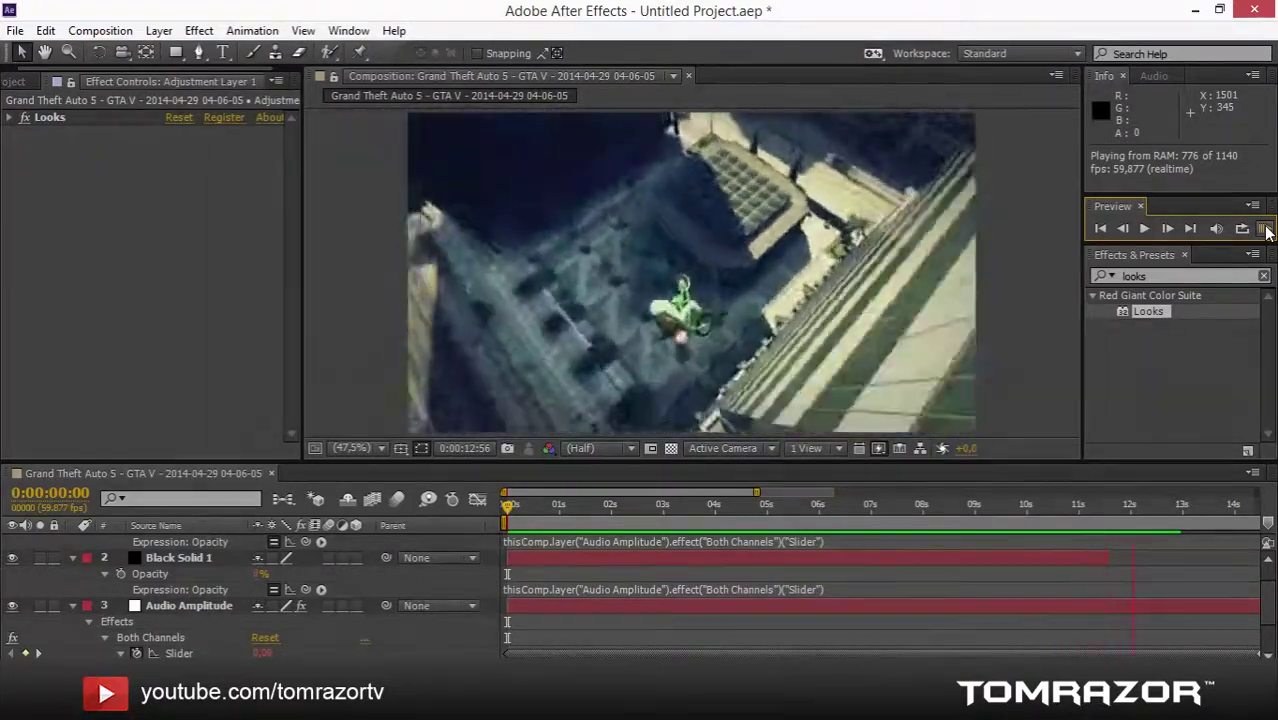
left_click(1265, 229)
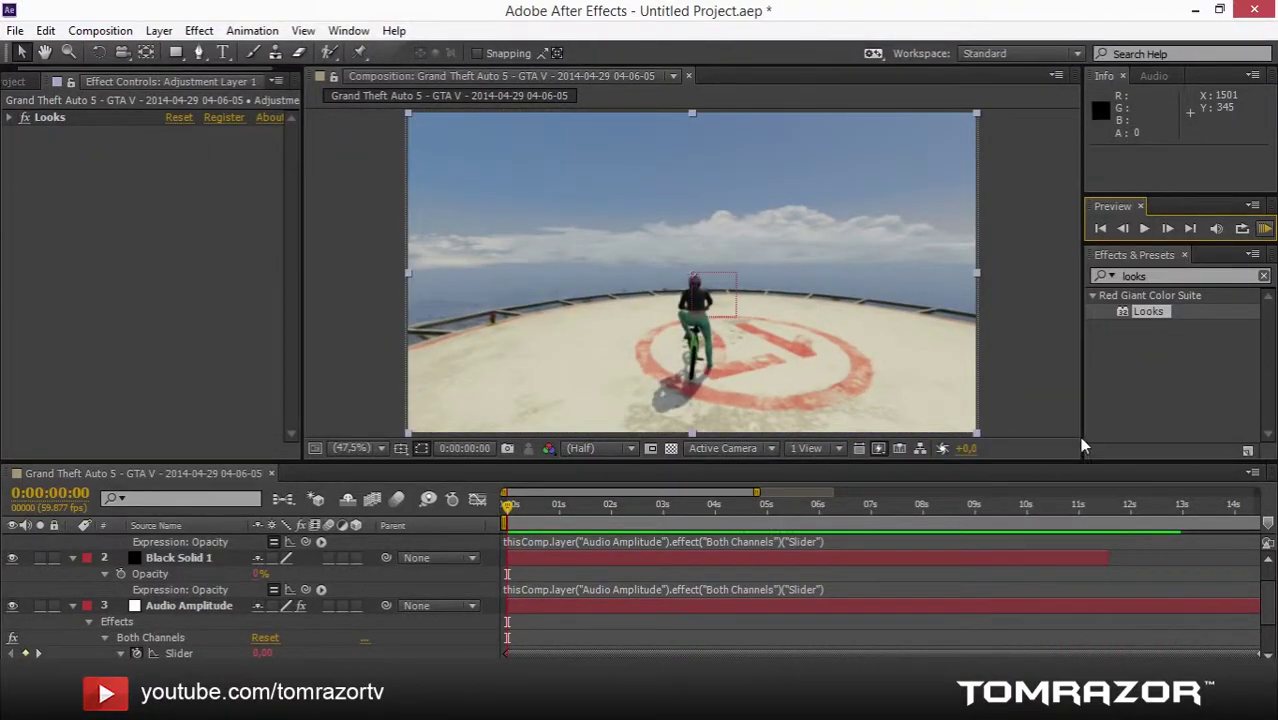
left_click(1040, 395)
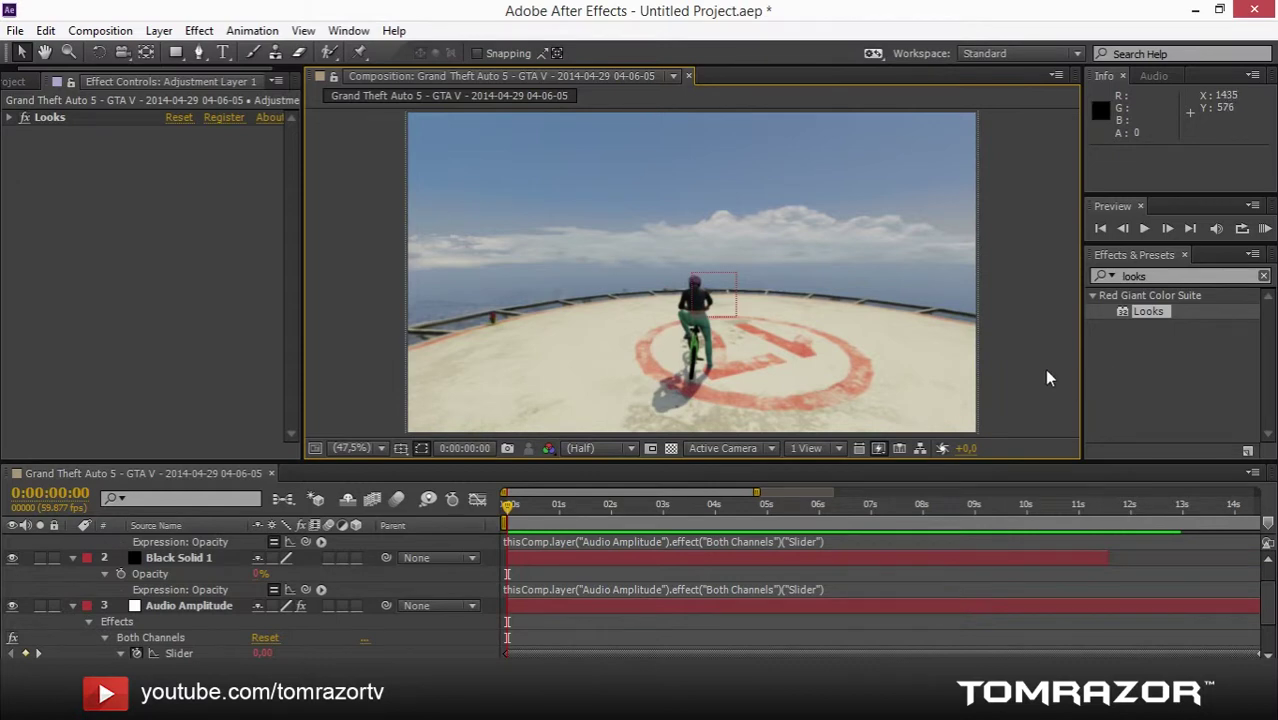
left_click(171, 363)
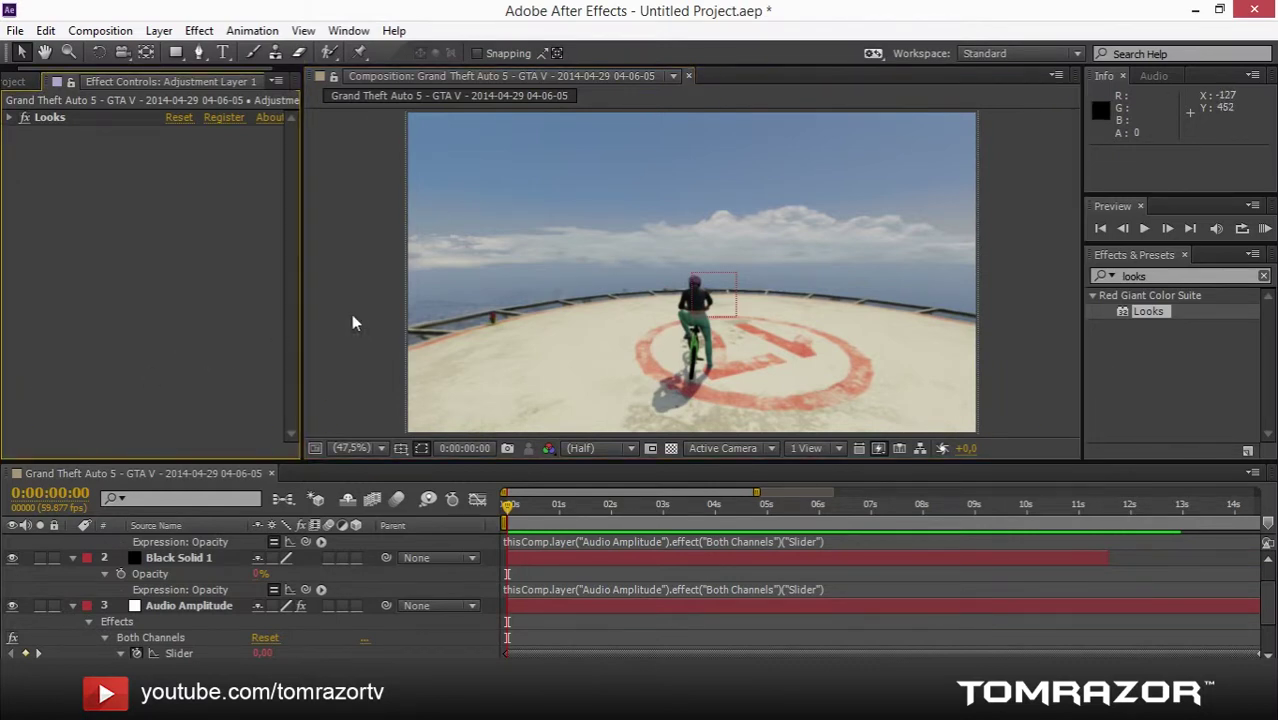
left_click(1025, 366)
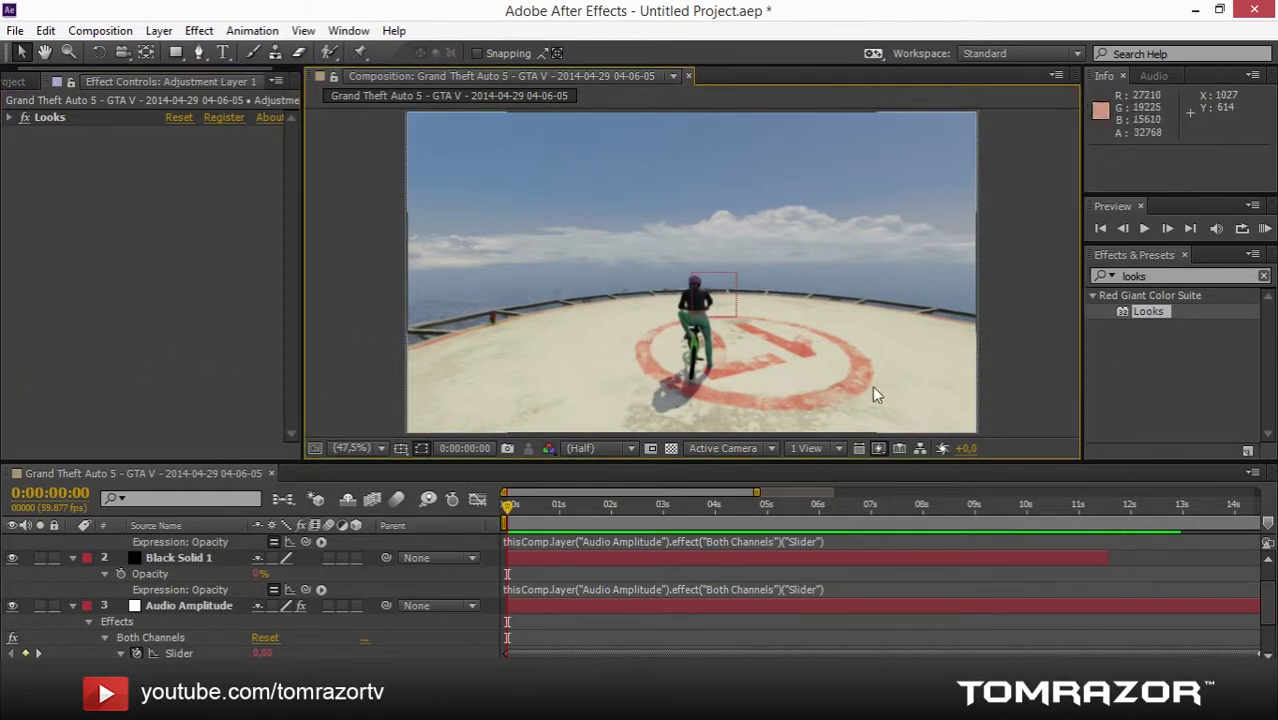